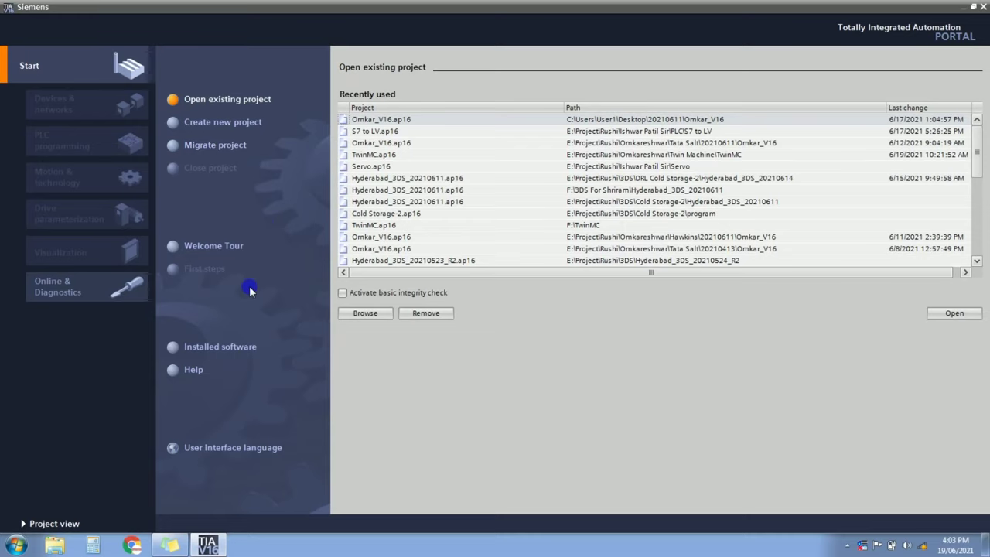
# - Examine the installed software list, including the TIA Portal options and the entries for Startdrive, STEP 7 Professional and WinCC Advanced
pyautogui.click(224, 348)
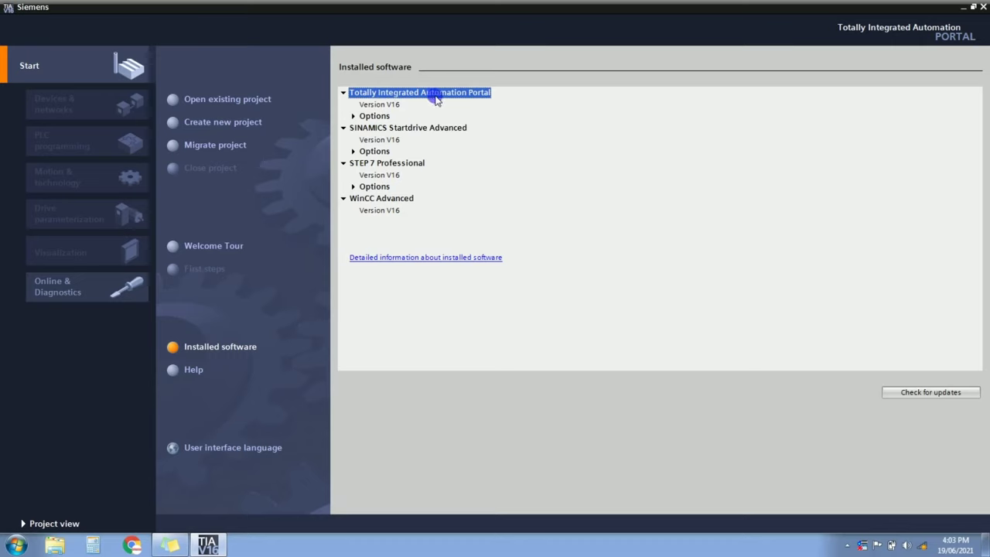
pyautogui.click(384, 106)
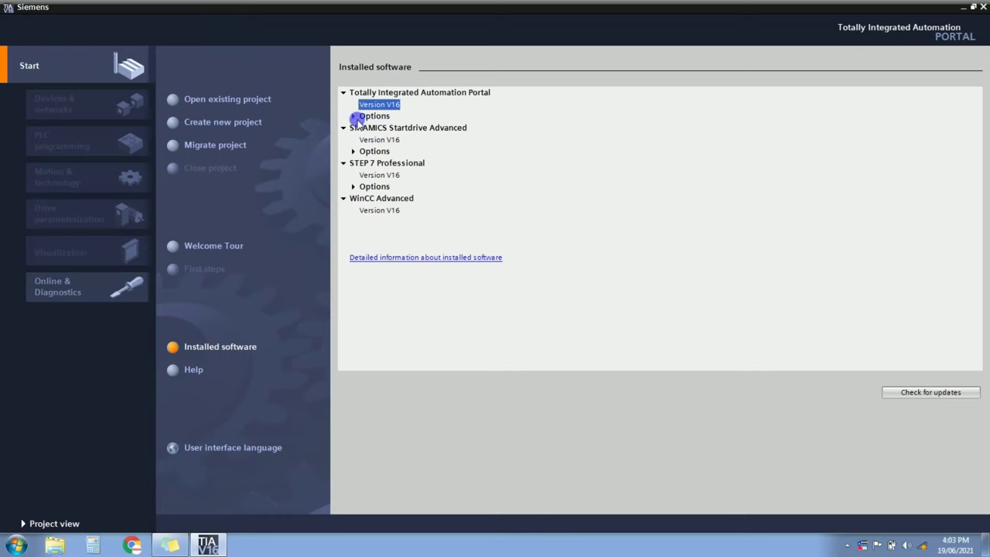
pyautogui.click(353, 117)
pyautogui.click(363, 129)
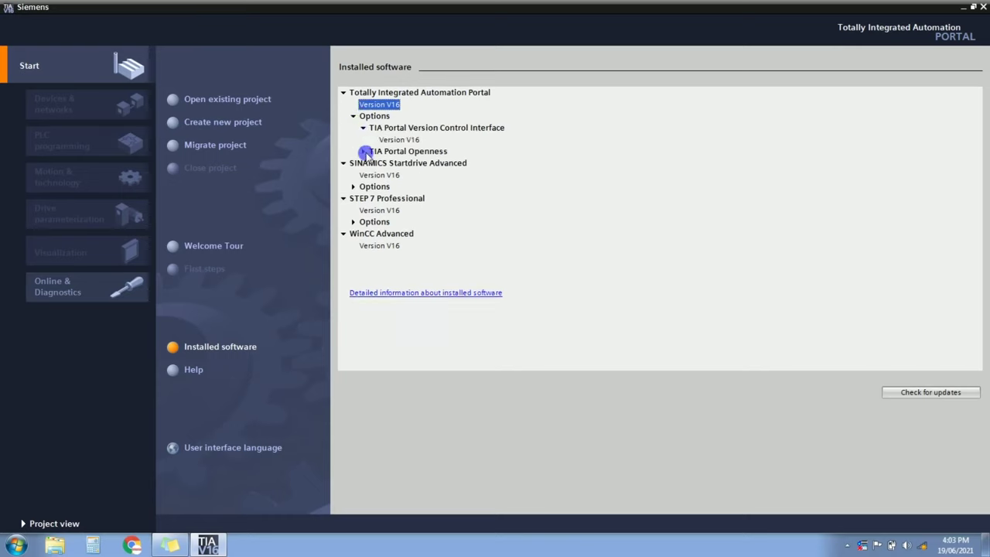
pyautogui.click(363, 152)
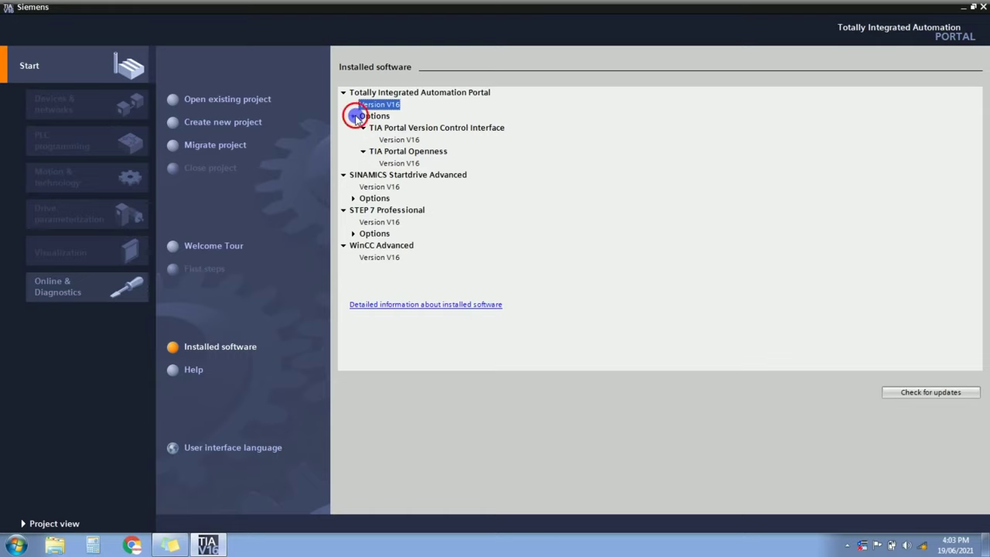
pyautogui.click(353, 117)
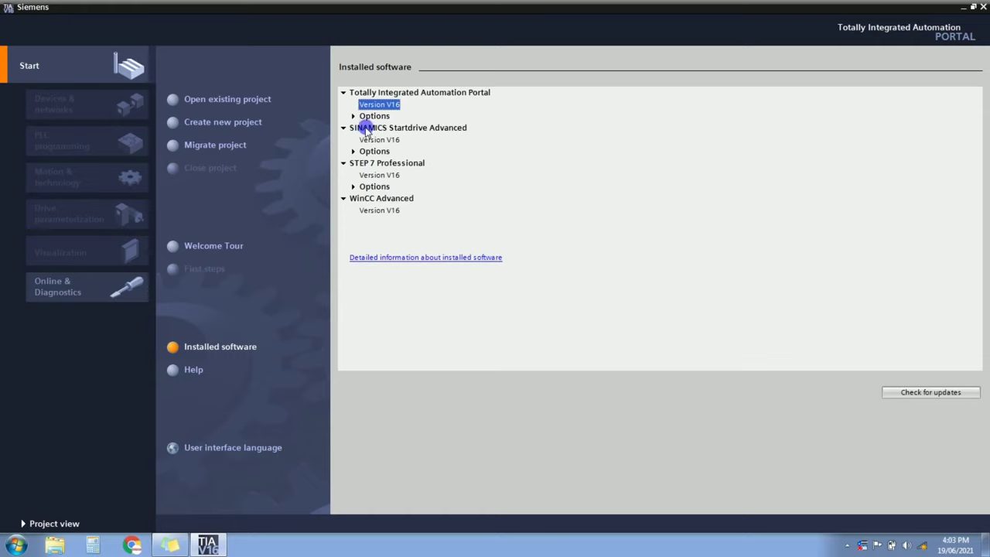
pyautogui.click(364, 127)
pyautogui.click(365, 164)
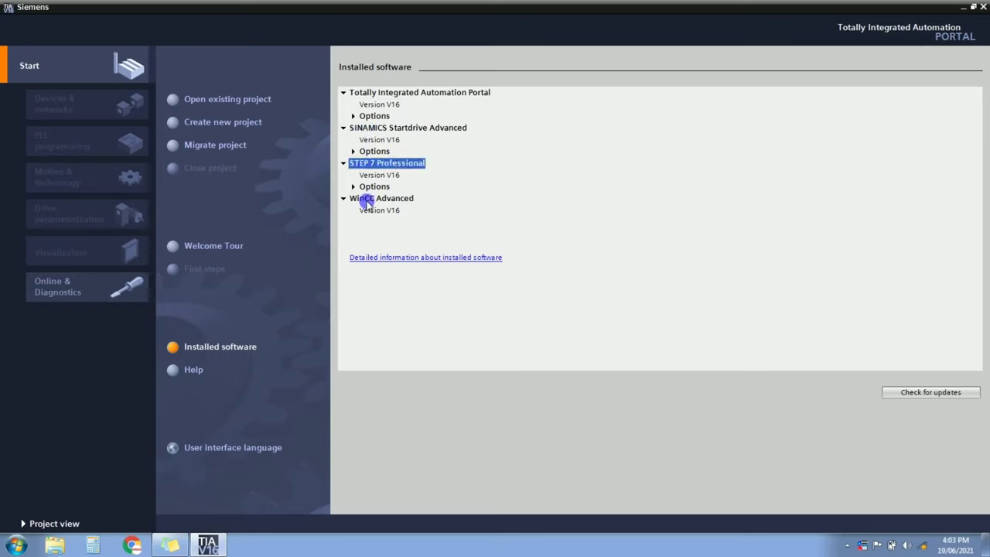
pyautogui.click(368, 200)
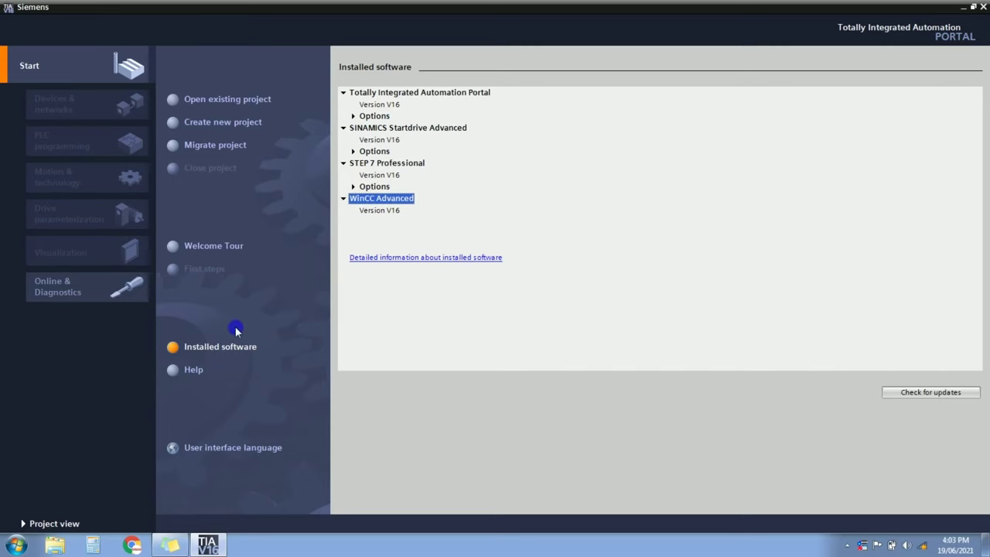
# - View the help information system's overview page, and return to the portal's start window
pyautogui.click(194, 369)
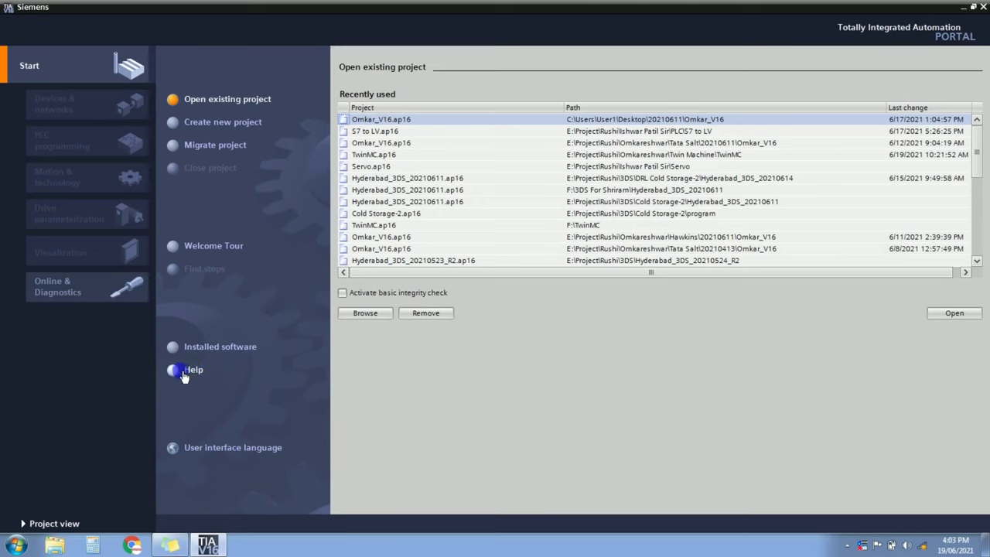
pyautogui.click(182, 375)
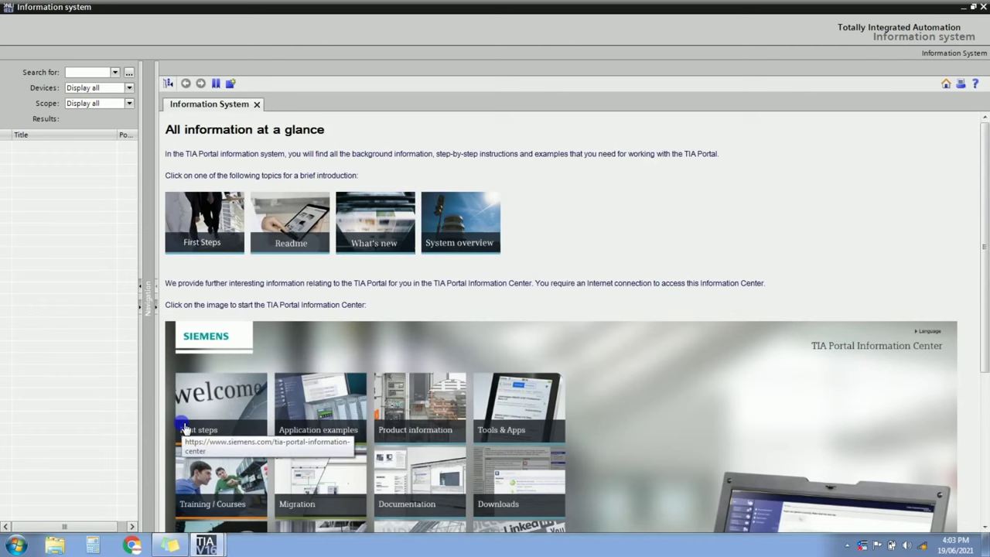
pyautogui.moveTo(203, 545)
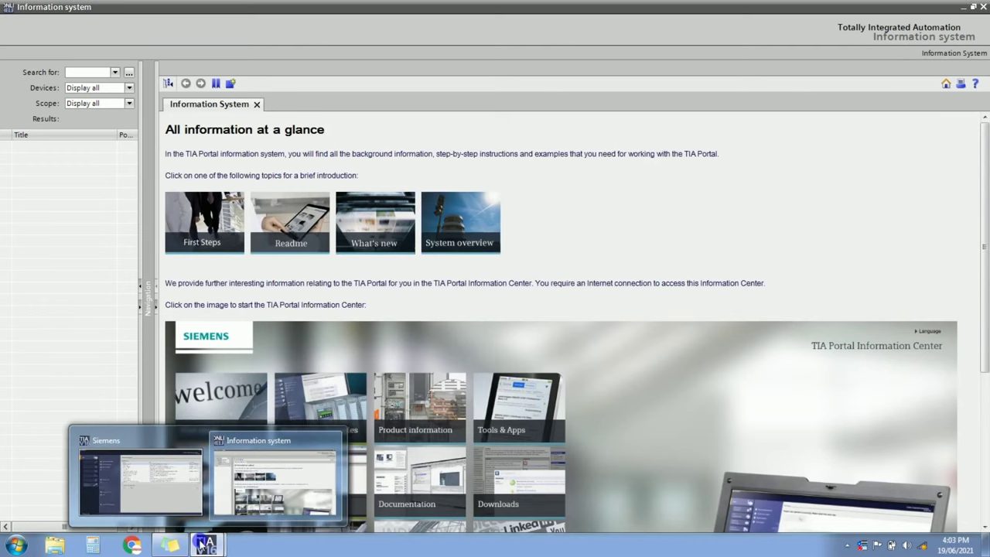
pyautogui.click(174, 484)
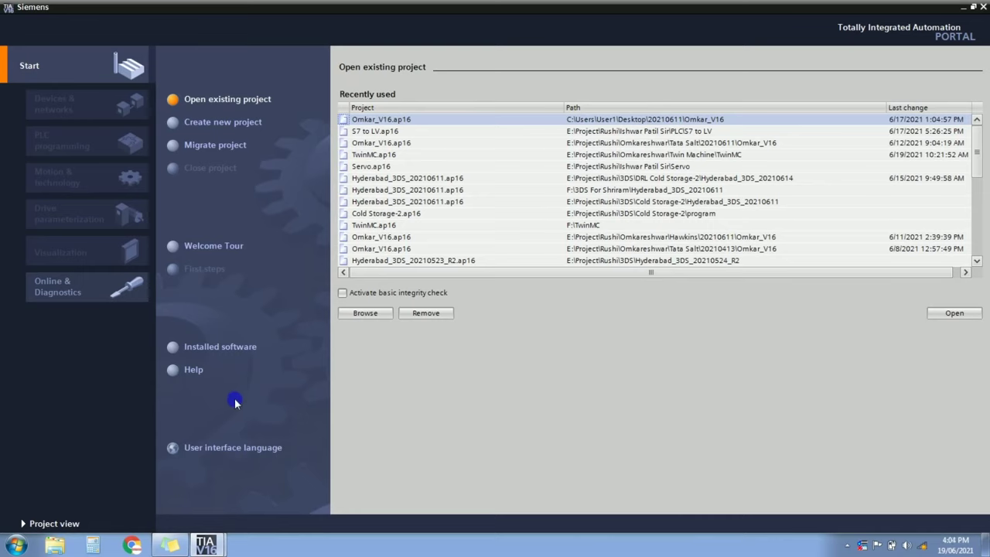
# - Check which user interface languages are available
pyautogui.click(192, 450)
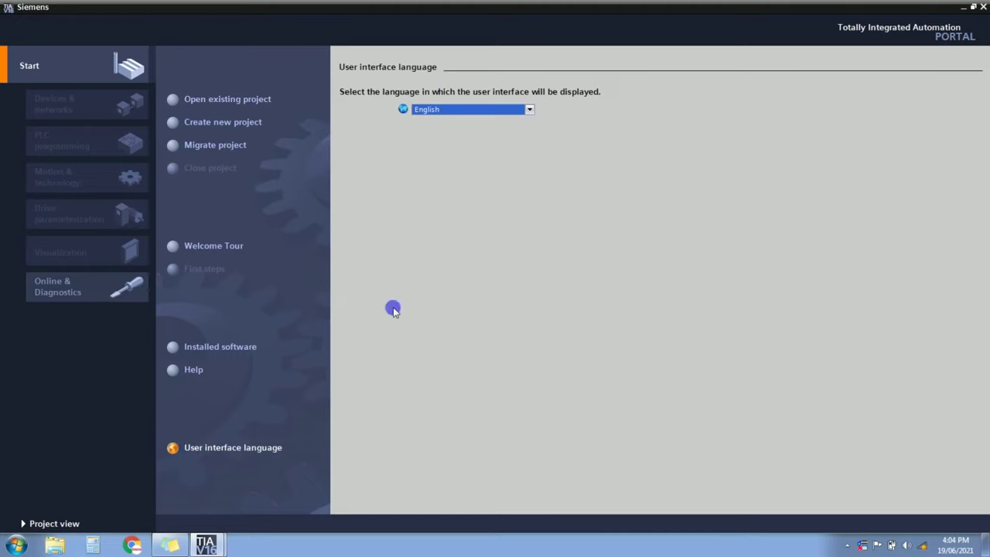
pyautogui.click(530, 110)
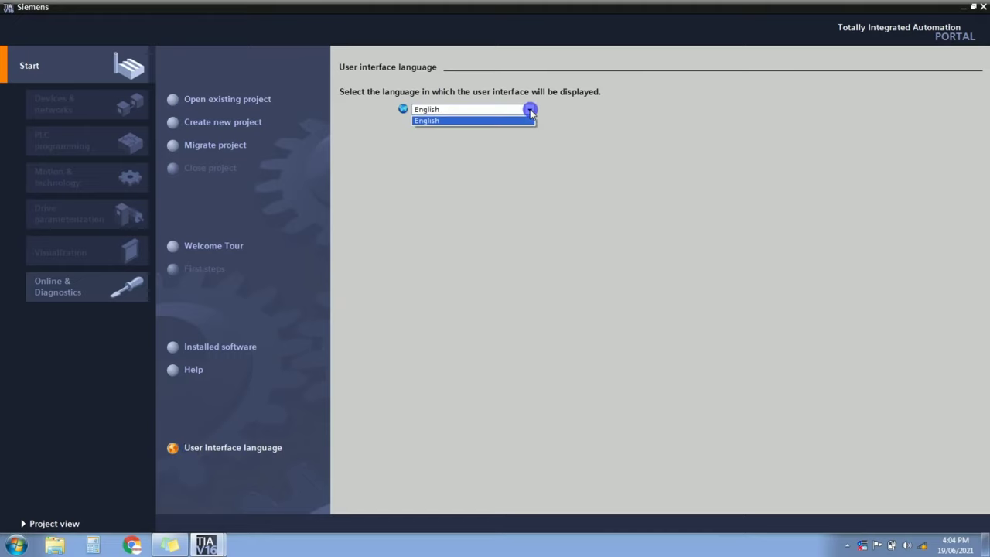
pyautogui.click(530, 111)
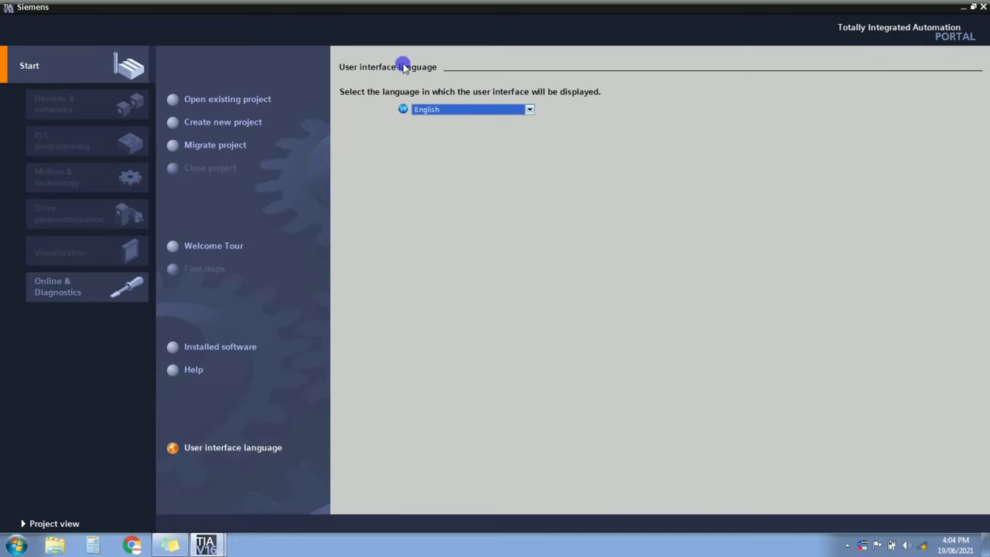
# - Browse the Desktop for existing project files without opening one
pyautogui.click(239, 99)
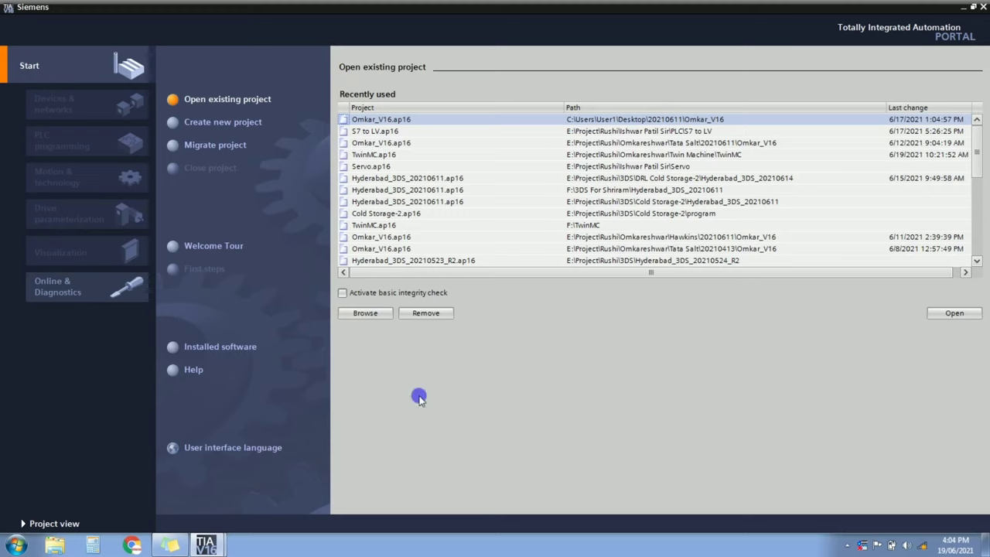
pyautogui.click(377, 314)
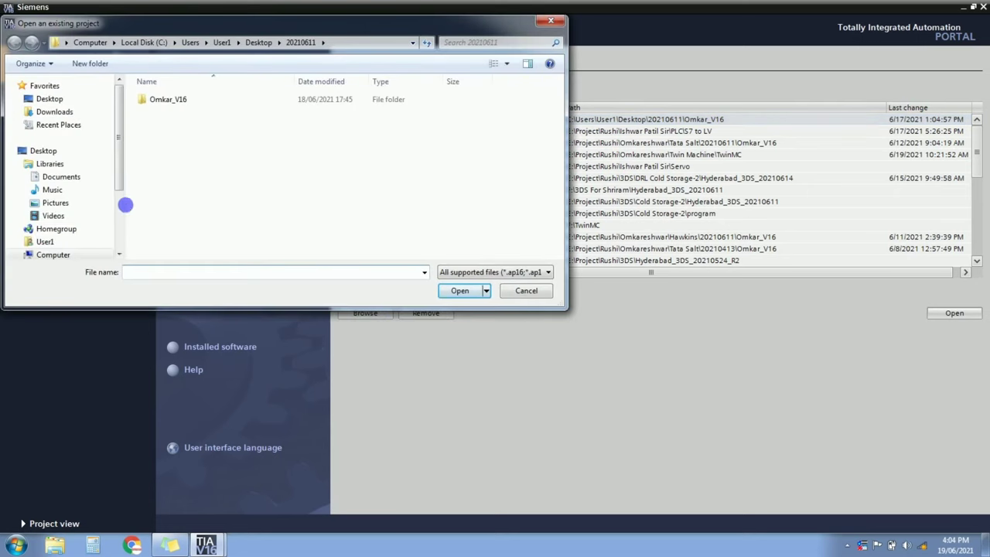
pyautogui.click(46, 151)
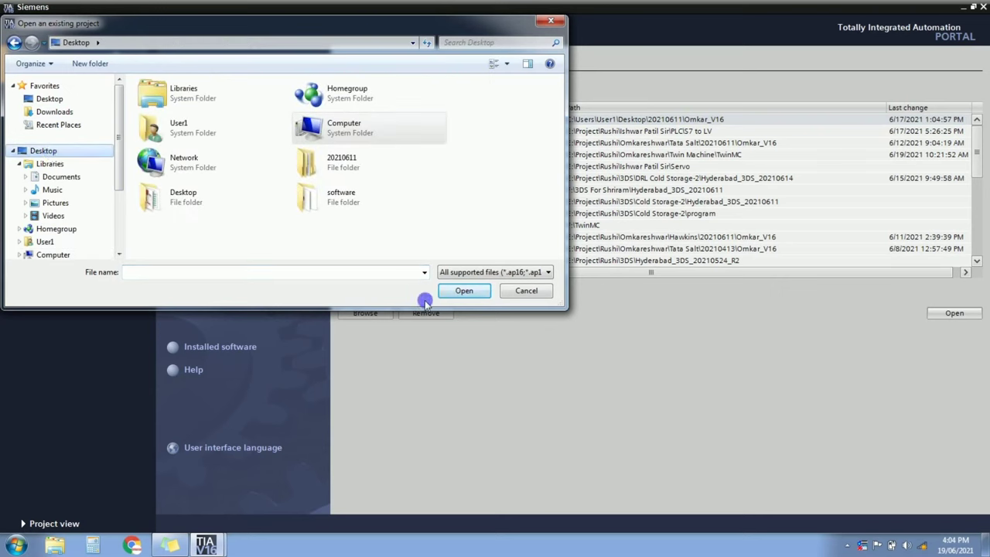
pyautogui.click(518, 292)
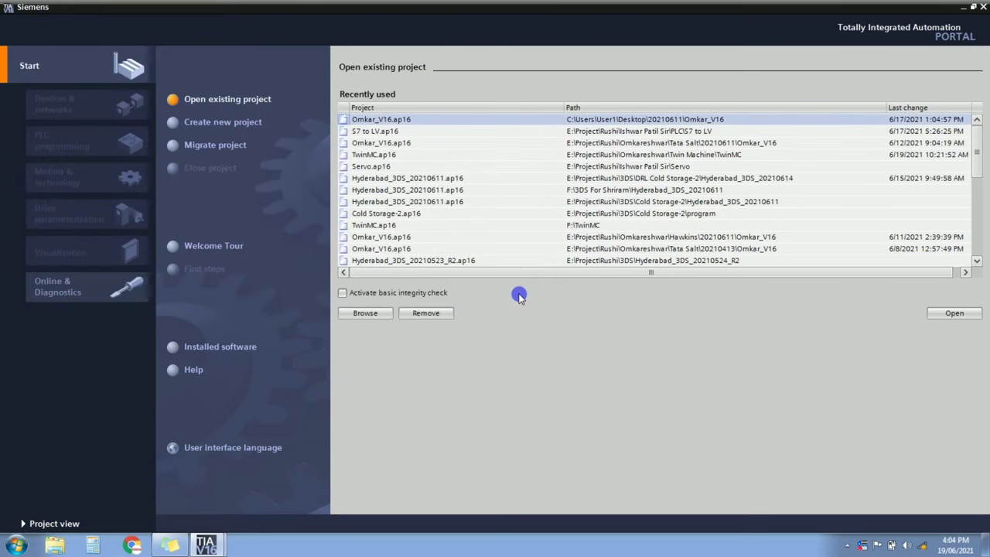
# - Look through the recently used projects and their storage paths
pyautogui.click(421, 133)
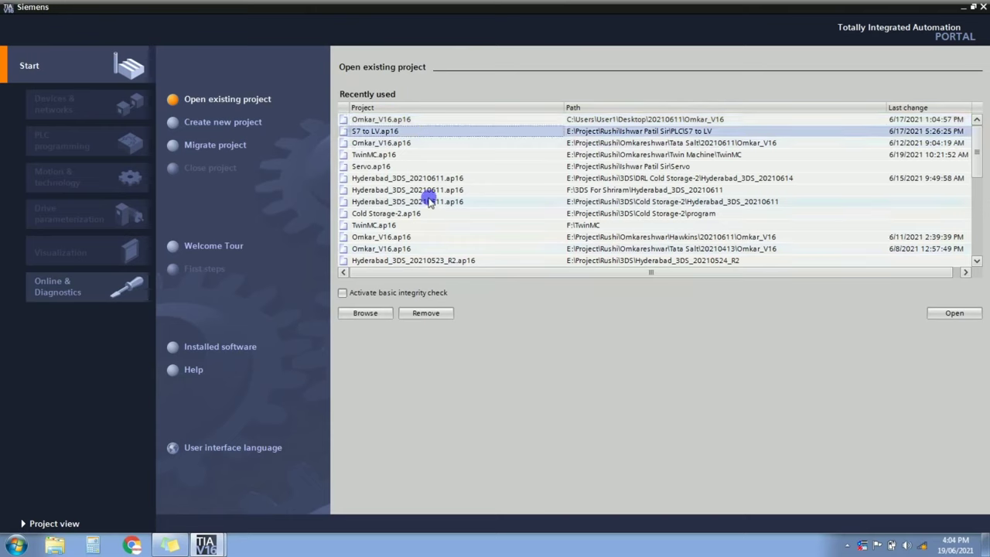
pyautogui.press('Down')
pyautogui.press('Down')
pyautogui.press('Down')
pyautogui.press('Down')
pyautogui.press('Down')
pyautogui.press('Down')
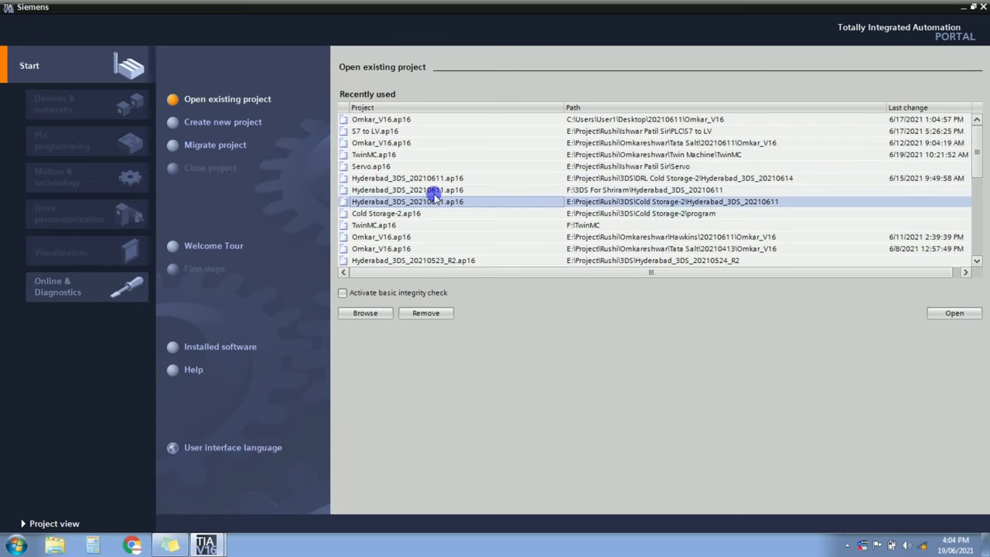
pyautogui.click(436, 180)
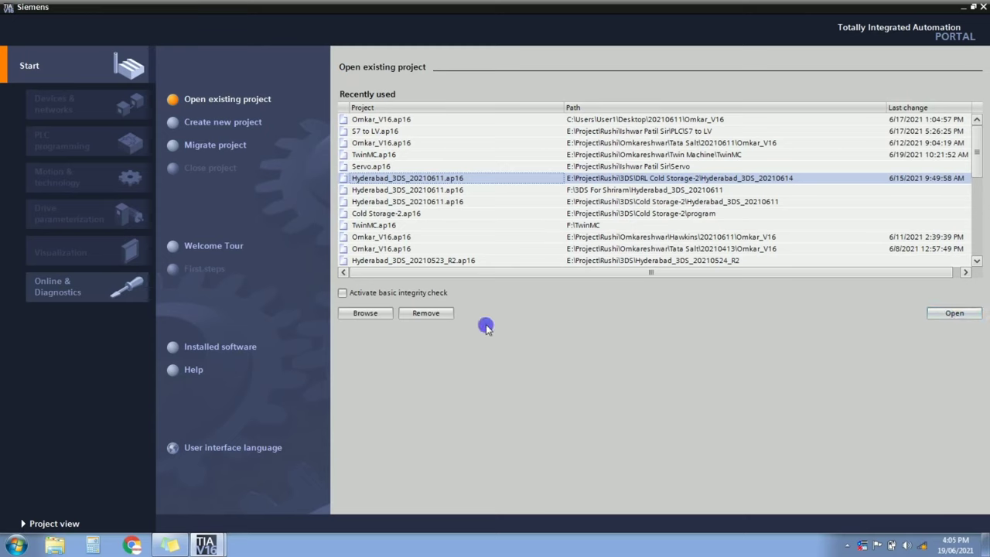
pyautogui.click(479, 166)
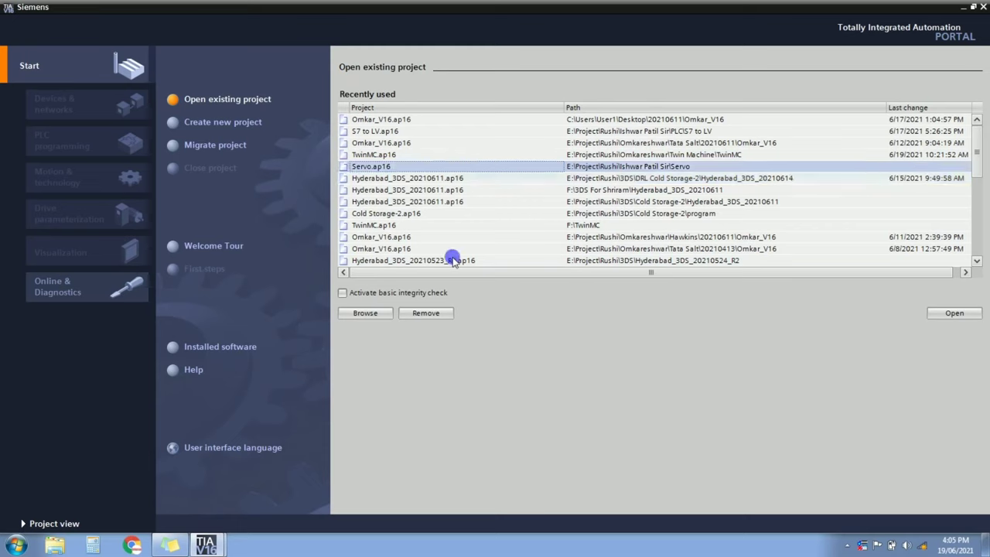
# - Switch from the portal view to the project view
pyautogui.click(42, 525)
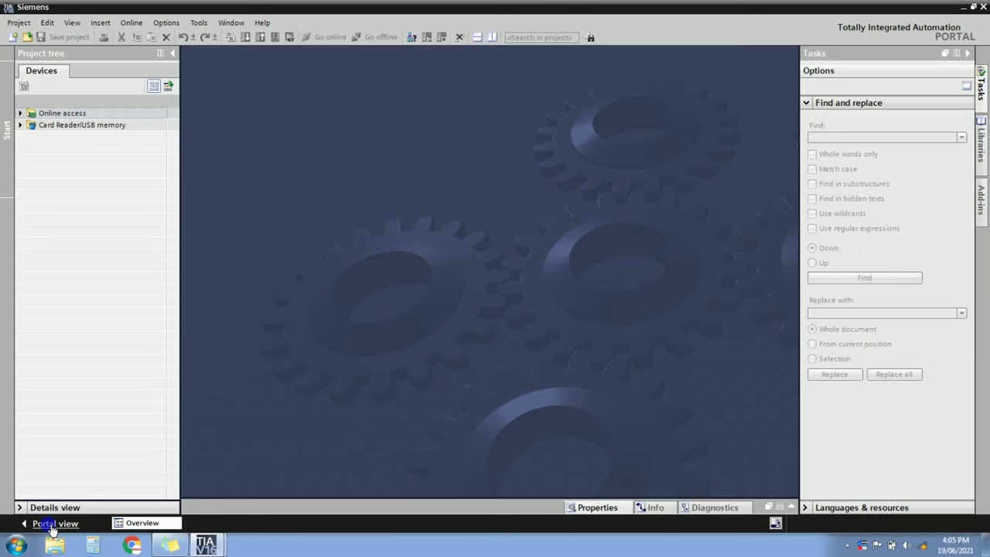
pyautogui.click(51, 525)
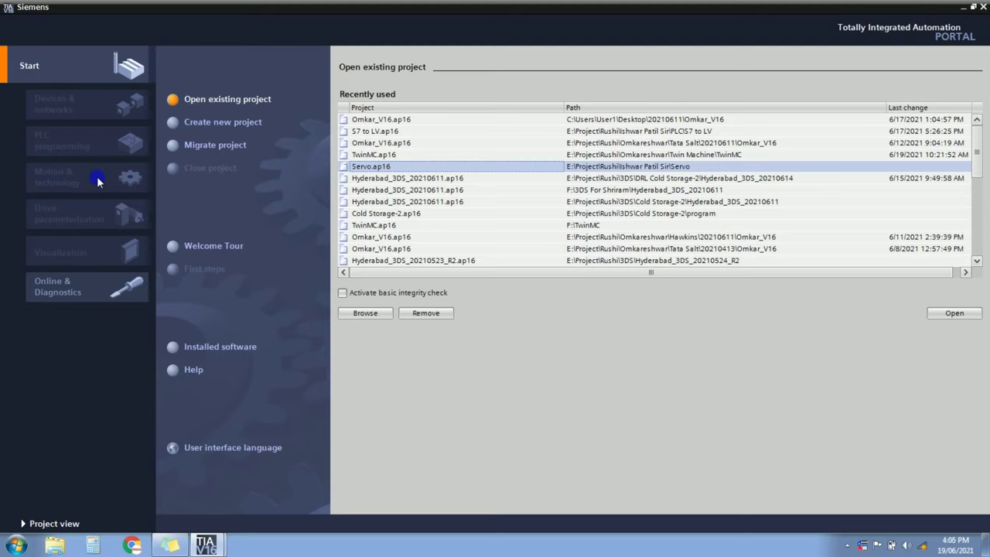
pyautogui.click(41, 524)
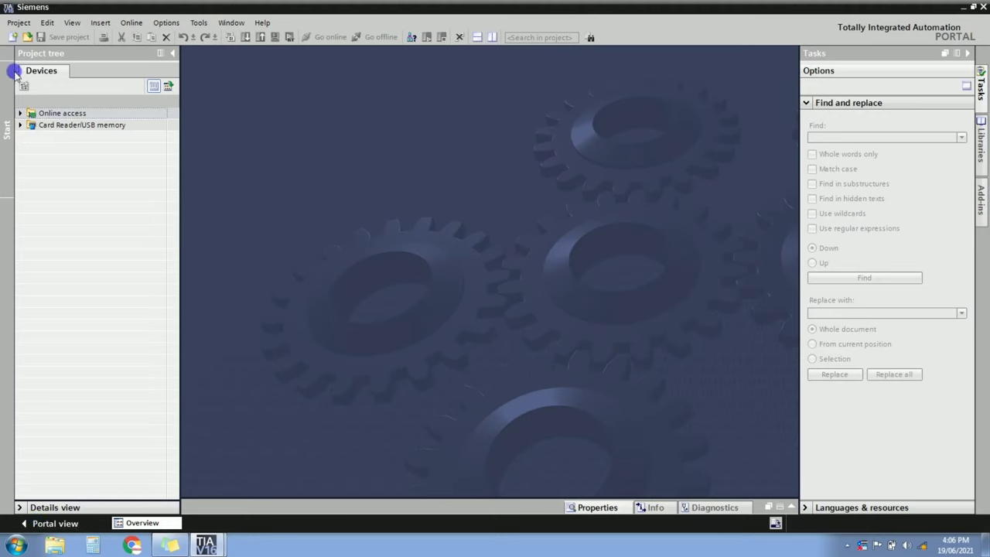
pyautogui.click(19, 23)
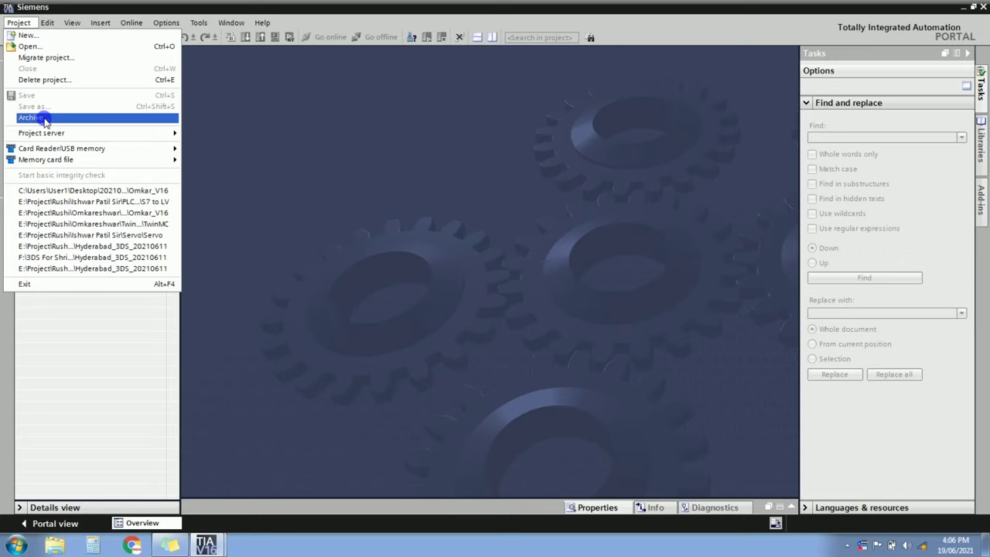
pyautogui.moveTo(108, 133)
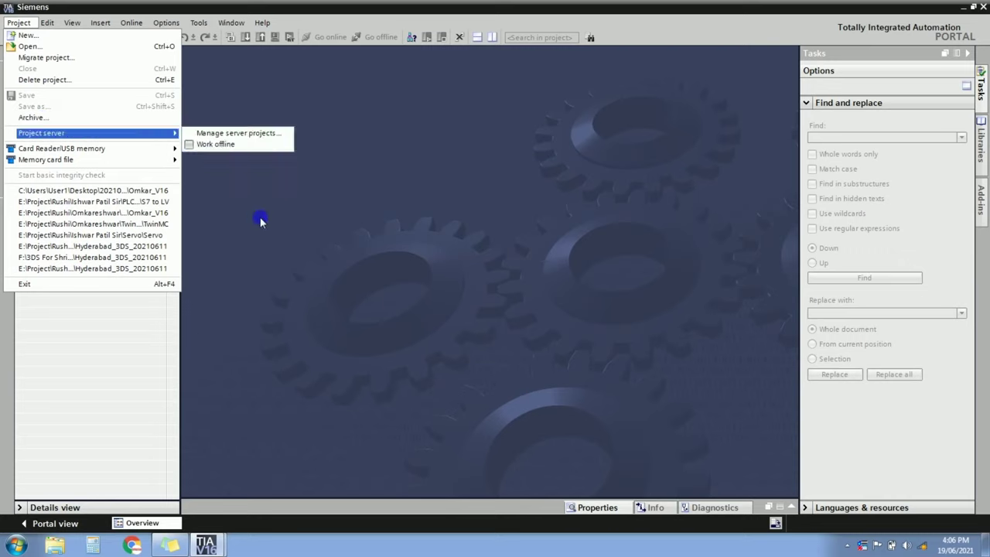
pyautogui.click(308, 241)
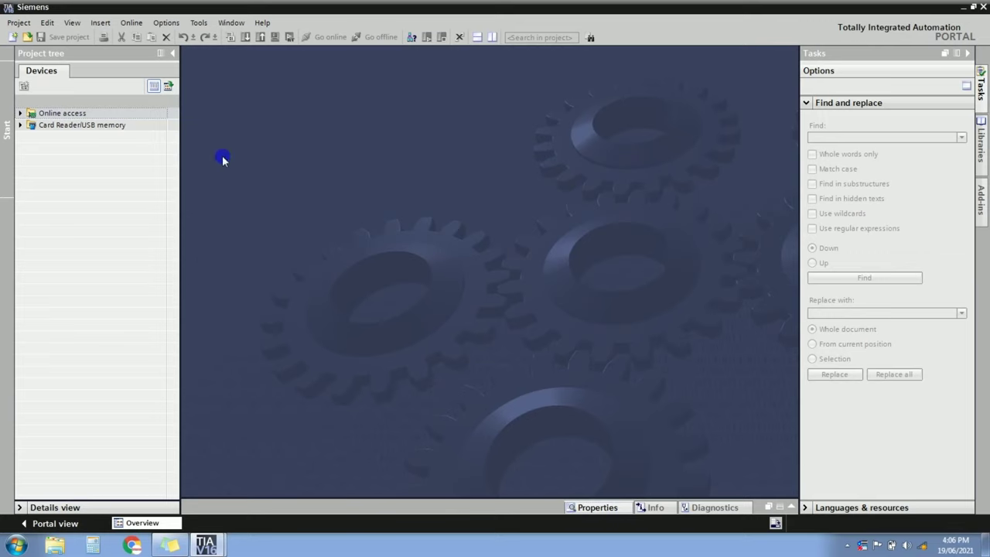
pyautogui.click(19, 23)
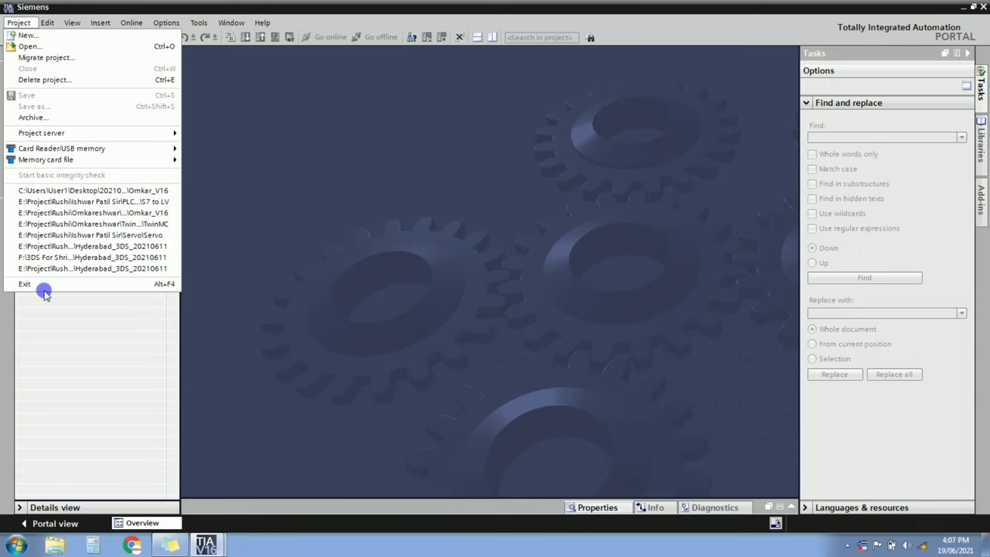
pyautogui.moveTo(51, 25)
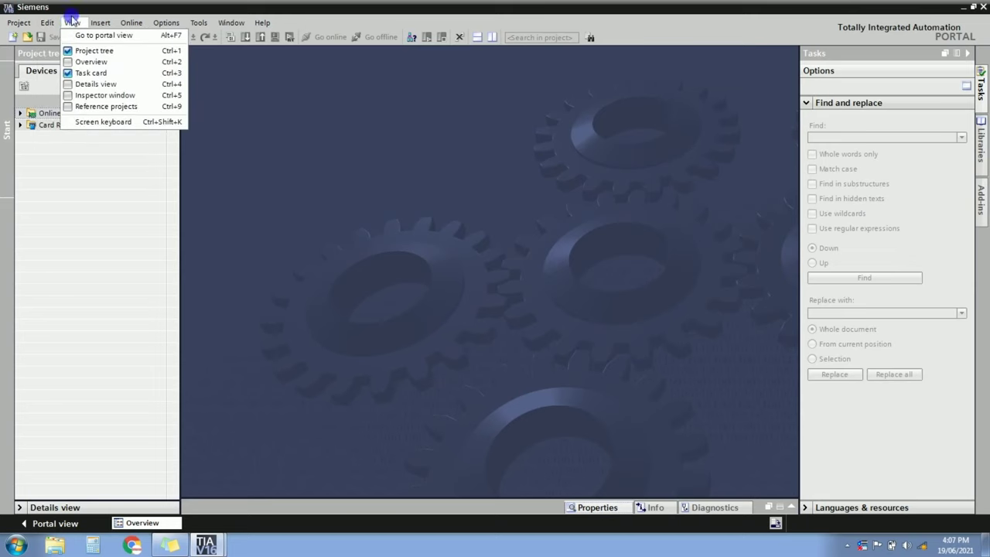
pyautogui.click(265, 72)
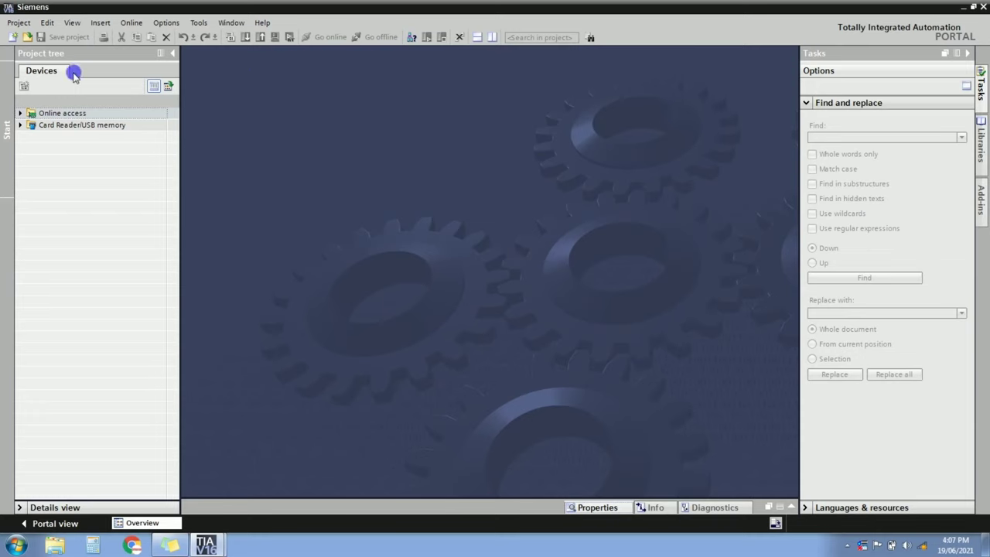
# - Start a new project and name it Test Project
pyautogui.click(19, 23)
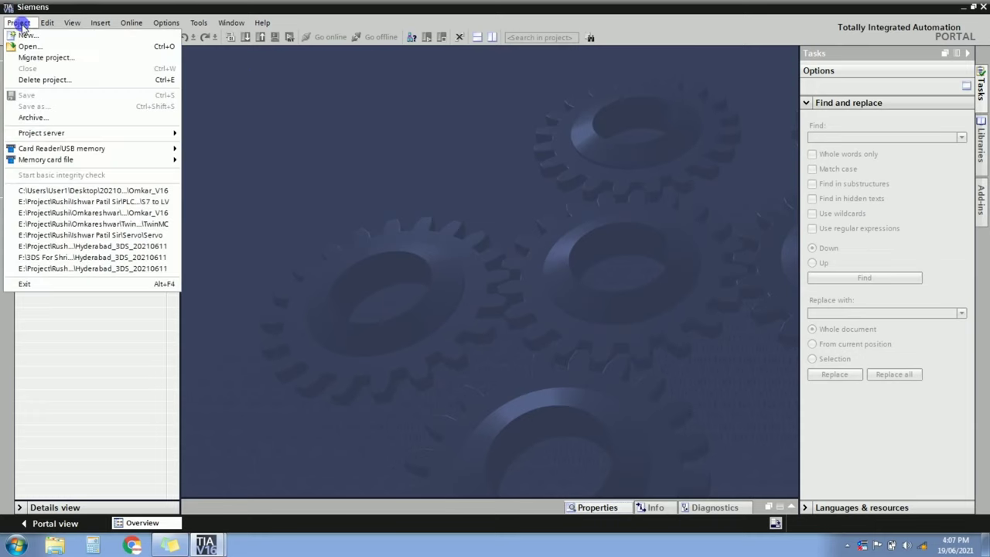
pyautogui.click(23, 36)
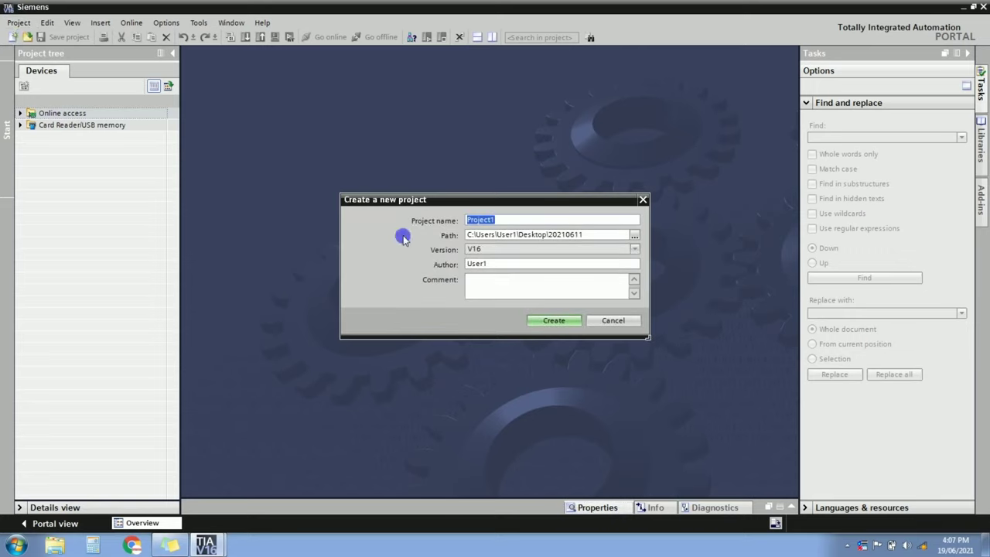
pyautogui.click(501, 221)
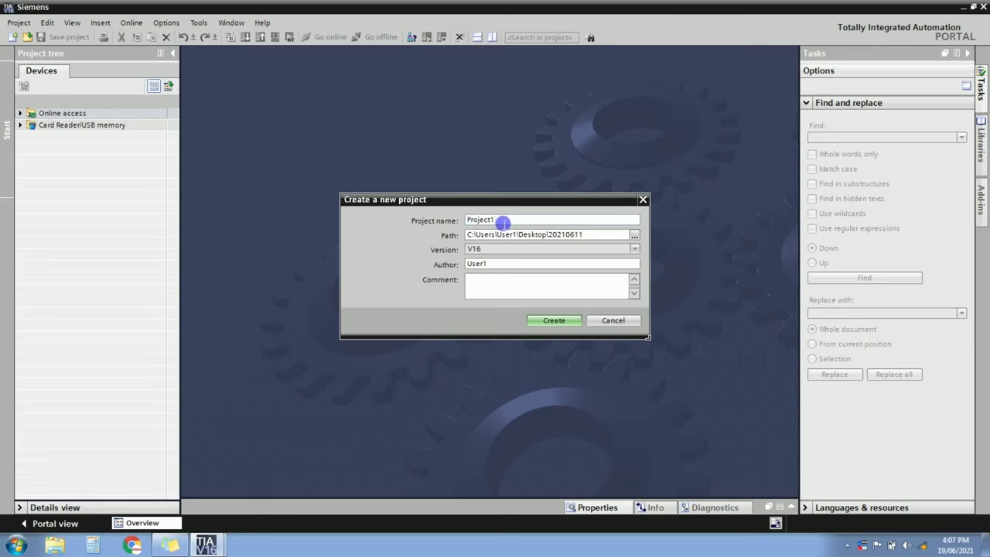
pyautogui.moveTo(503, 222); pyautogui.dragTo(427, 221)
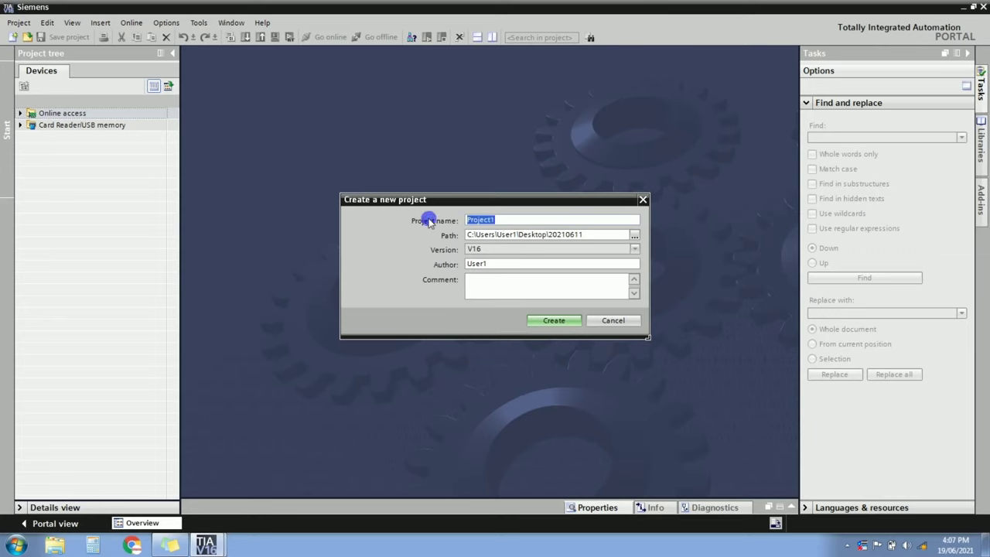
pyautogui.write('Test Project')
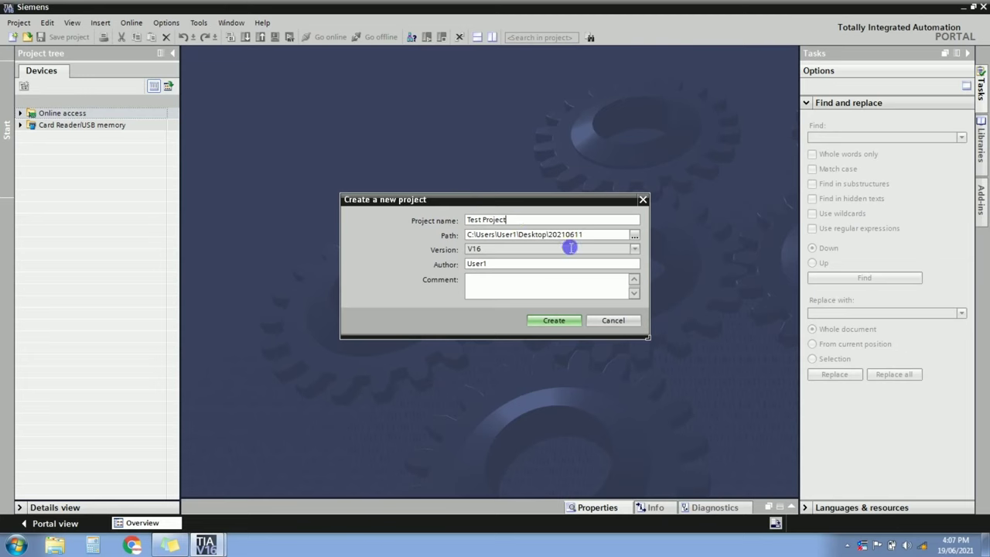
# - Set the new project's storage path to the Desktop folder
pyautogui.click(633, 235)
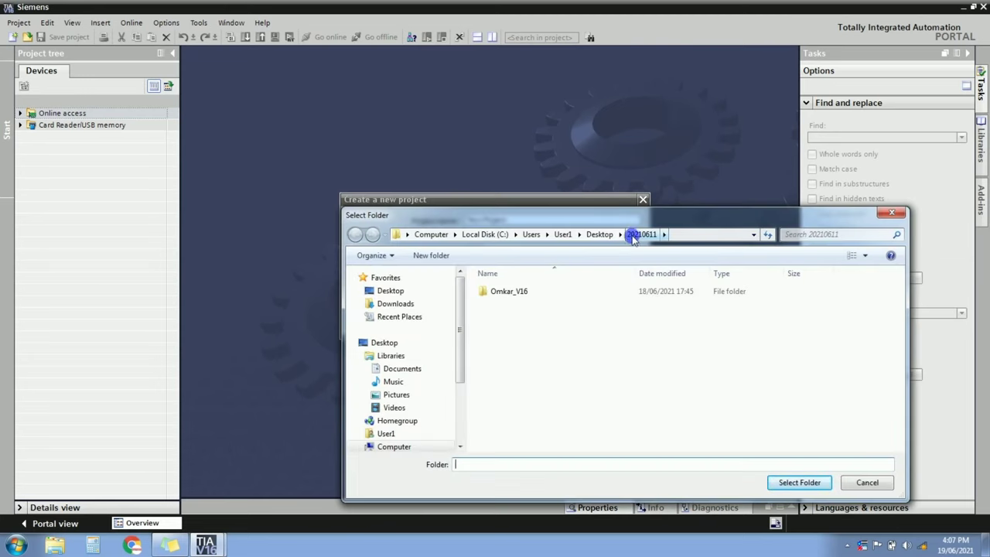
pyautogui.click(389, 290)
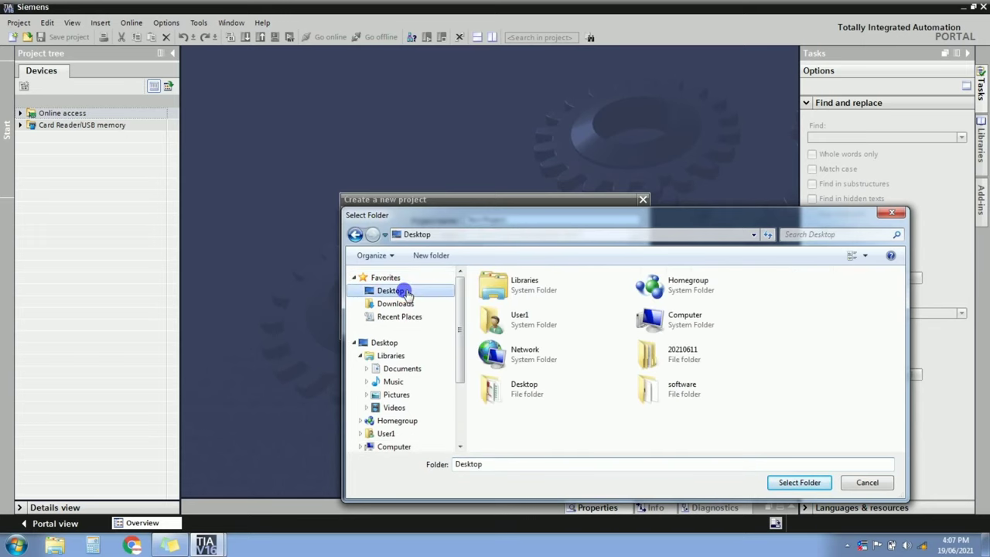
pyautogui.click(776, 476)
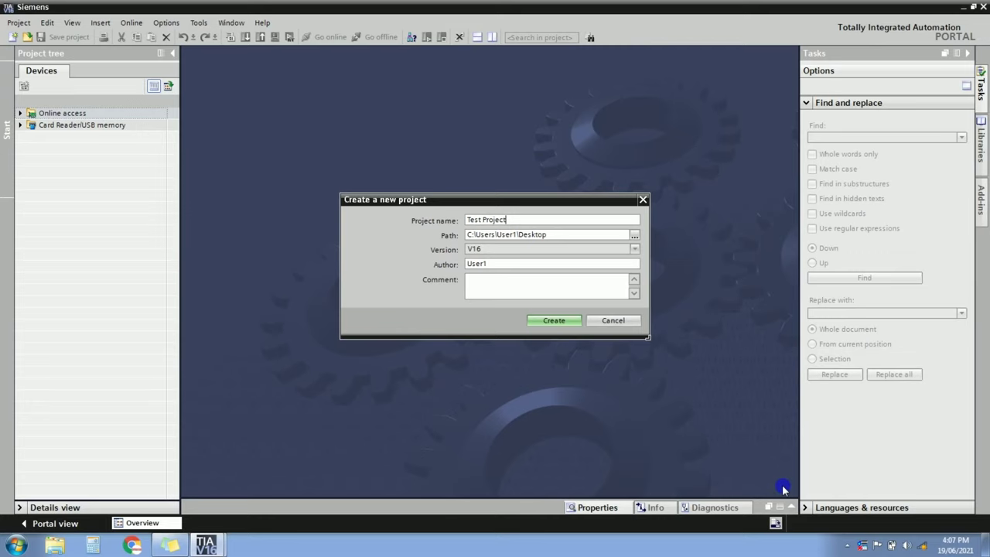
# - Enter the author's name for the new project and create it with version V16
pyautogui.click(492, 270)
pyautogui.moveTo(492, 270); pyautogui.dragTo(464, 267)
pyautogui.write('Rushikesh')
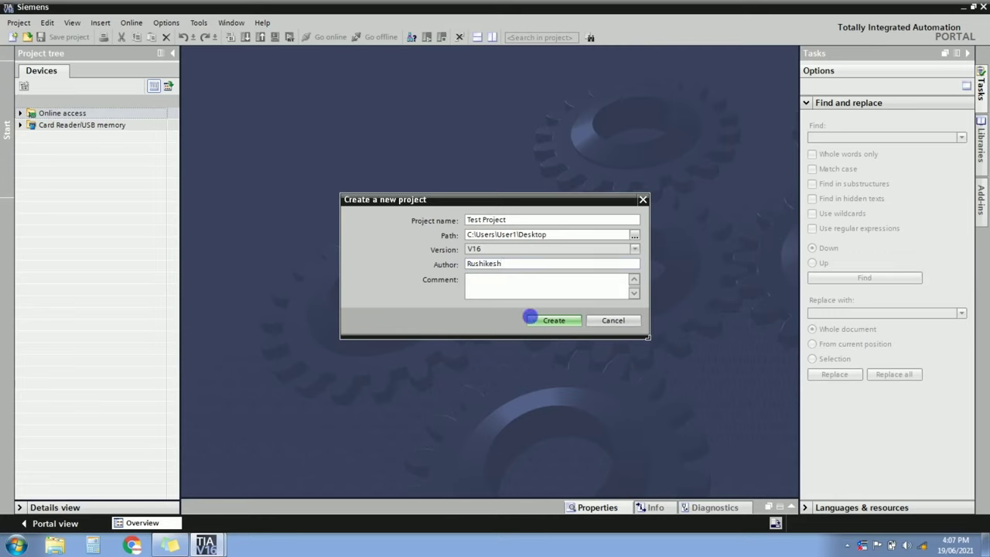
pyautogui.click(558, 289)
pyautogui.click(553, 320)
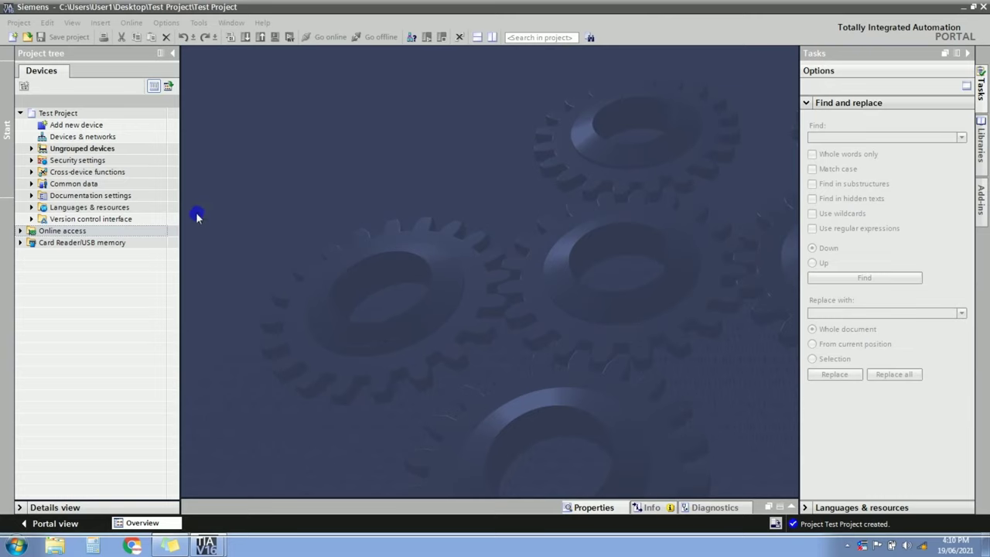
# - Open the Devices & networks editor of Test Project in the network view
pyautogui.click(68, 113)
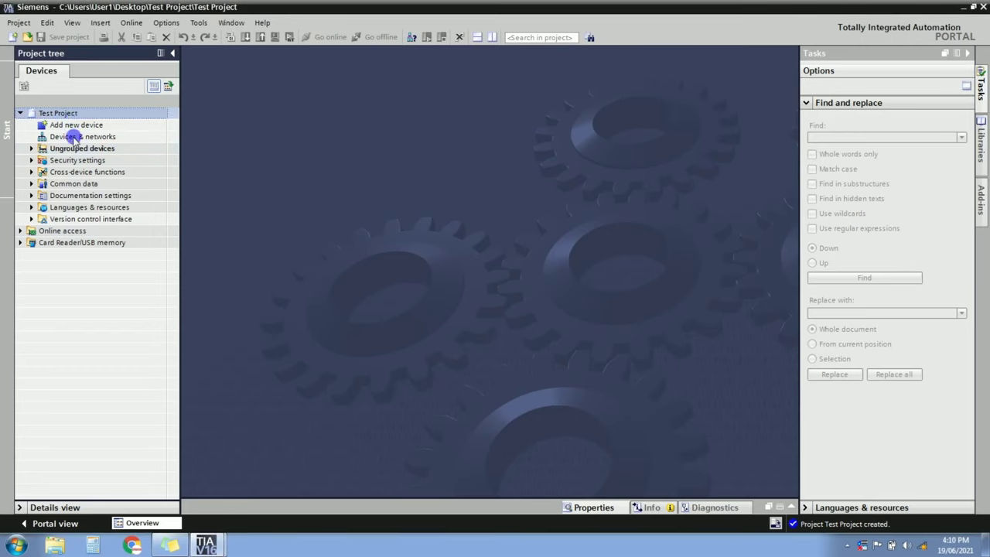
pyautogui.click(69, 138)
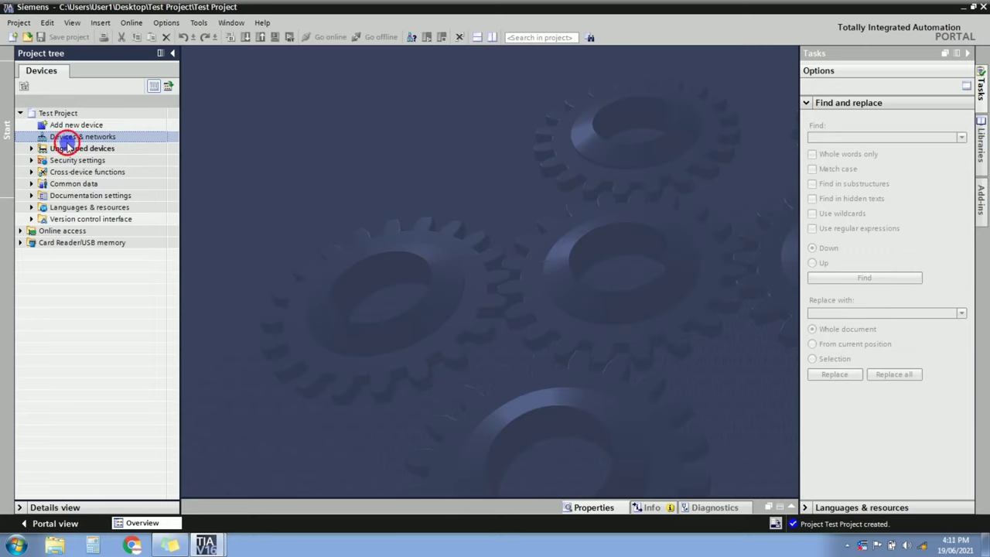
pyautogui.doubleClick(74, 142)
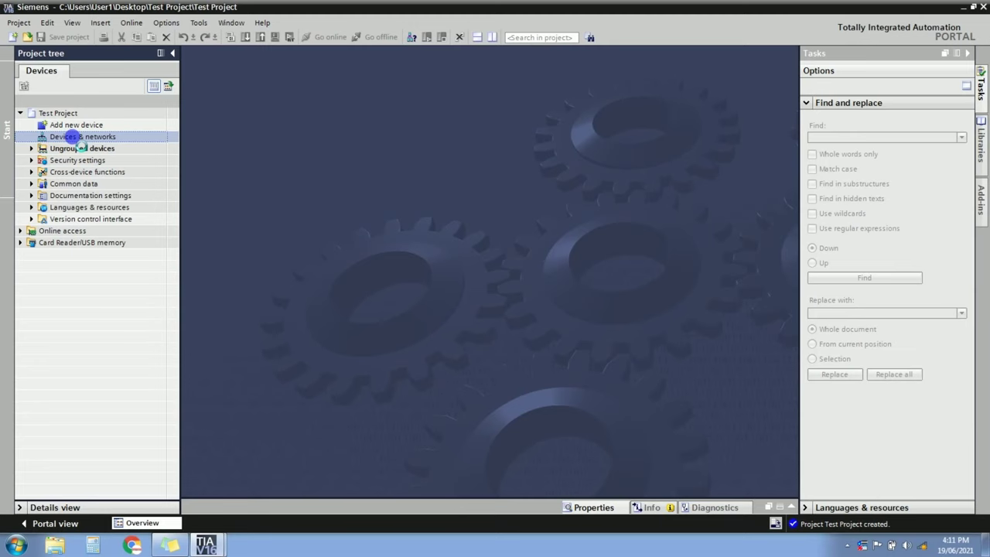
pyautogui.doubleClick(75, 137)
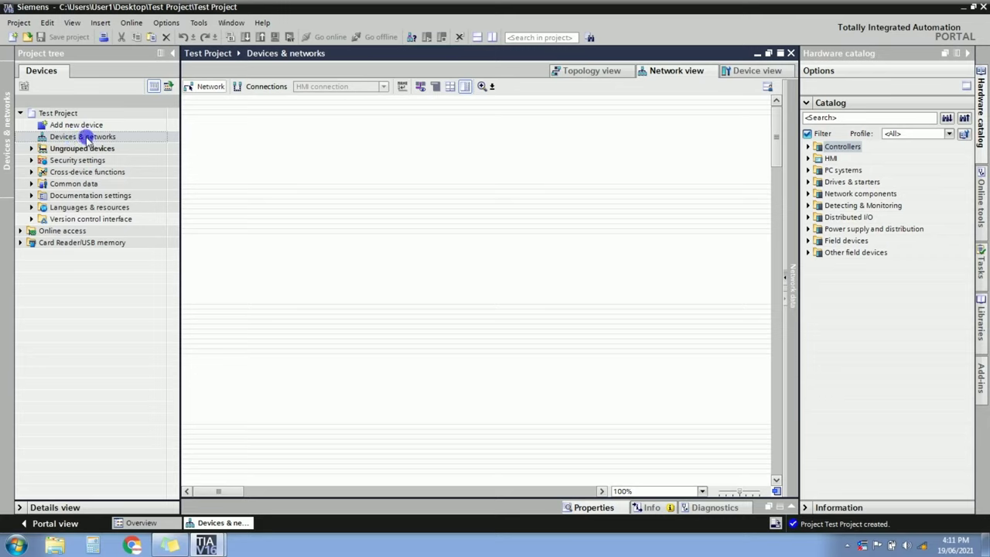
pyautogui.click(82, 137)
pyautogui.click(305, 261)
# - Look through the SIMATIC controller families in the hardware catalog, including S7-1200, S7-1500, S7-300 and S7-400
pyautogui.click(808, 147)
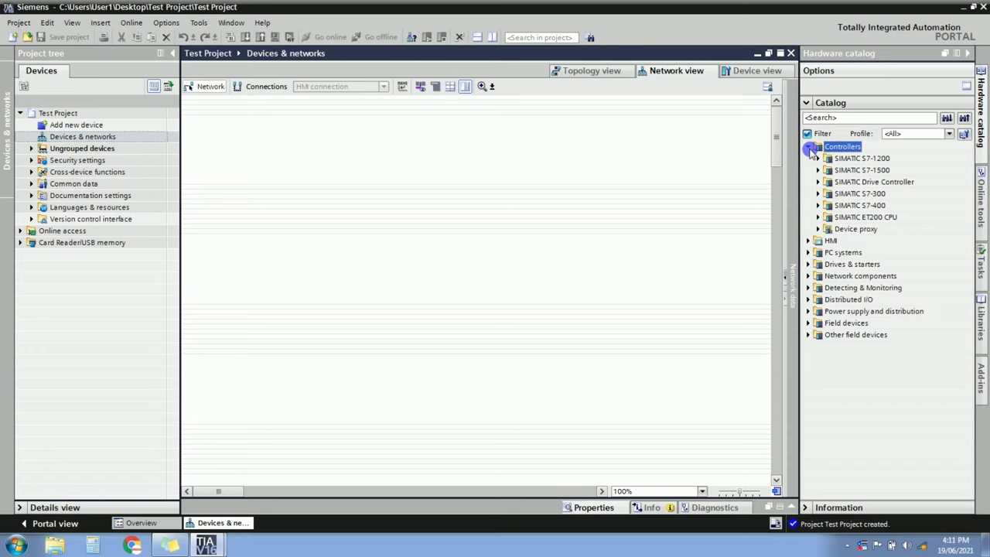
pyautogui.click(858, 159)
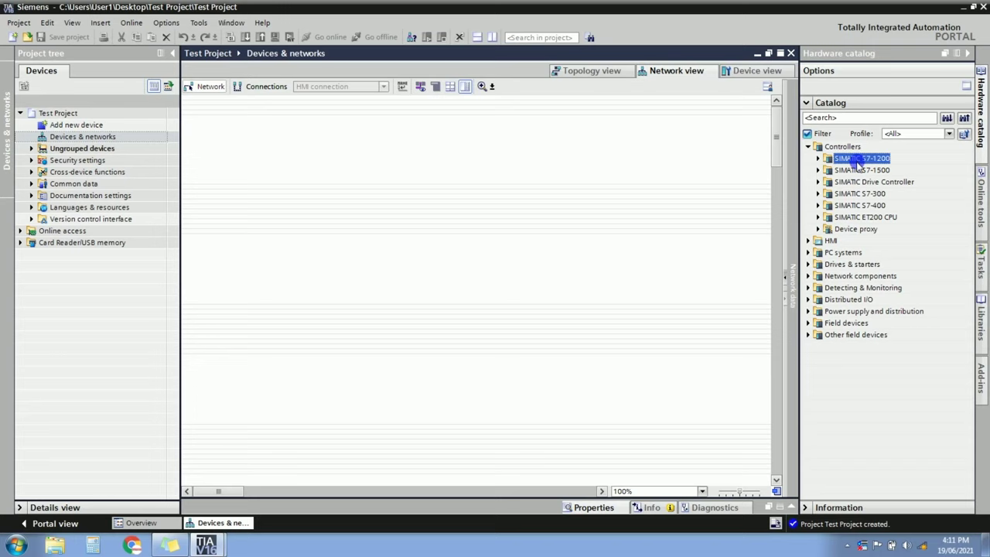
pyautogui.click(857, 171)
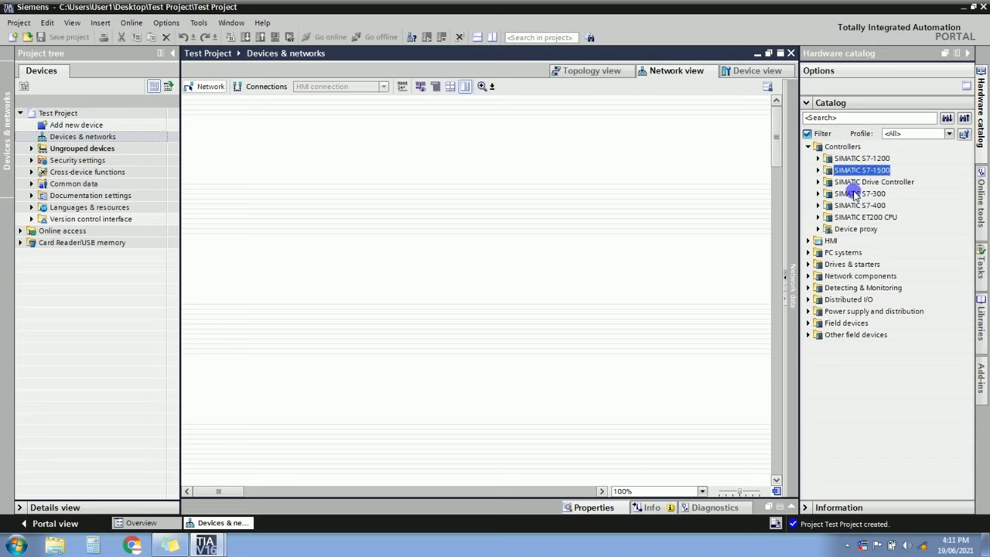
pyautogui.click(854, 194)
pyautogui.click(855, 206)
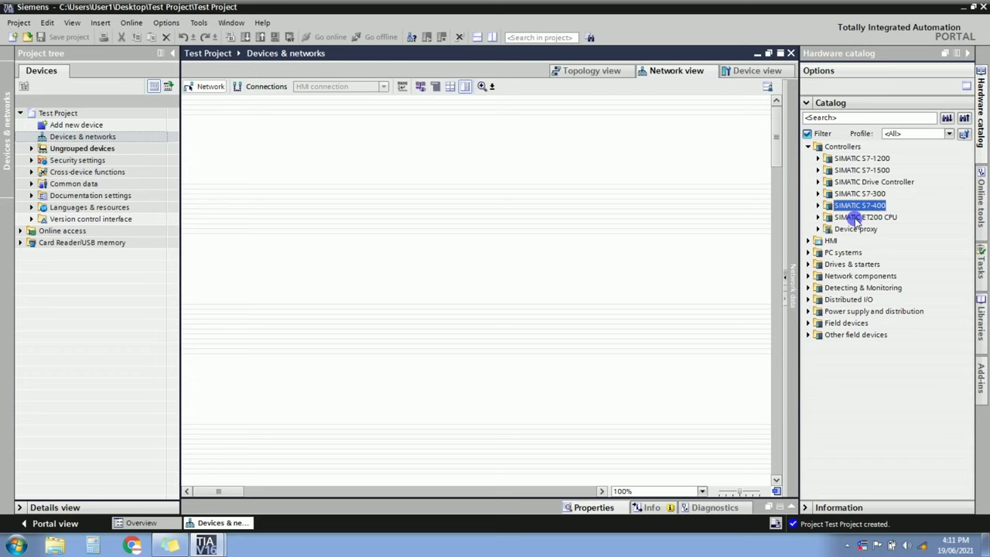
pyautogui.click(808, 146)
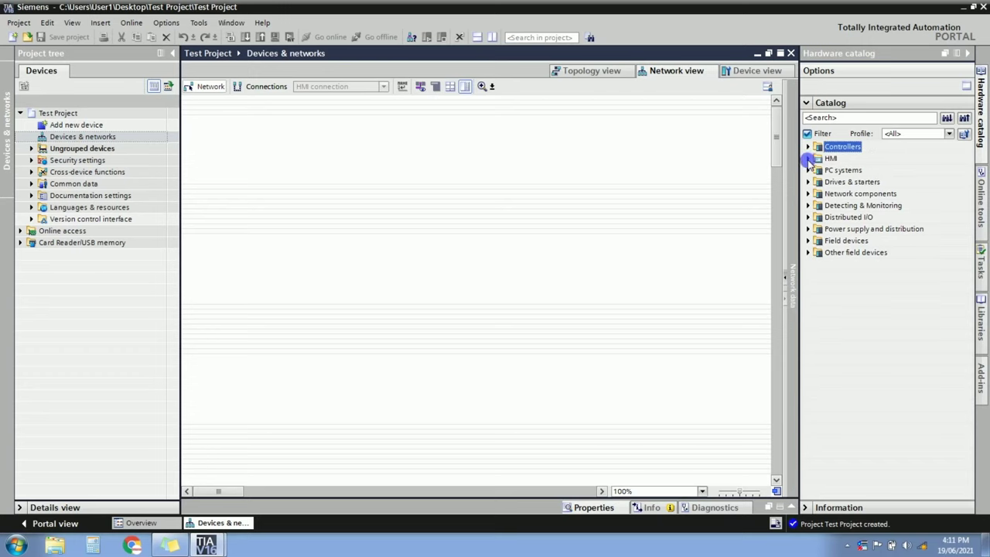
# - Examine the HMI device types in the hardware catalog, including the display sizes of the SIMATIC Basic and Comfort Panels
pyautogui.click(808, 158)
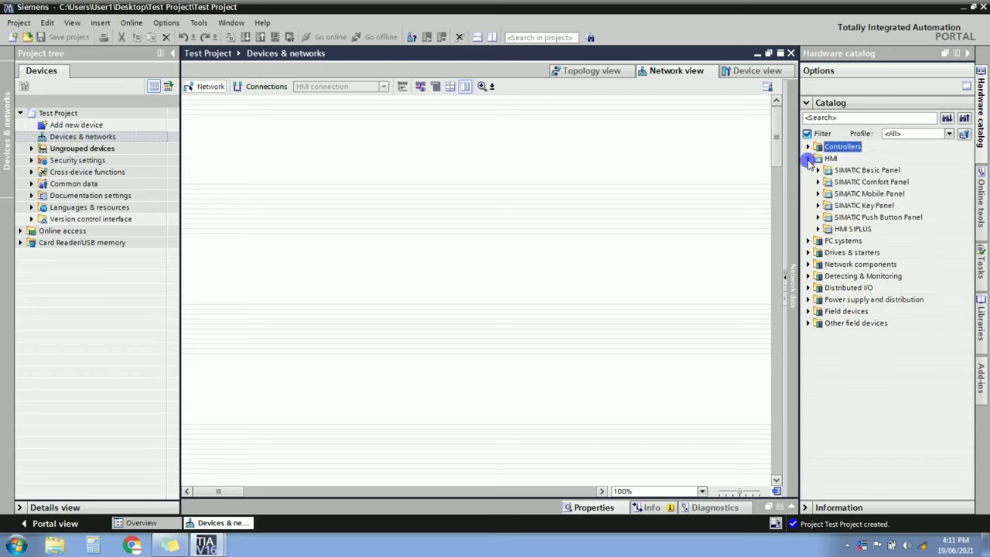
pyautogui.click(847, 172)
pyautogui.click(817, 170)
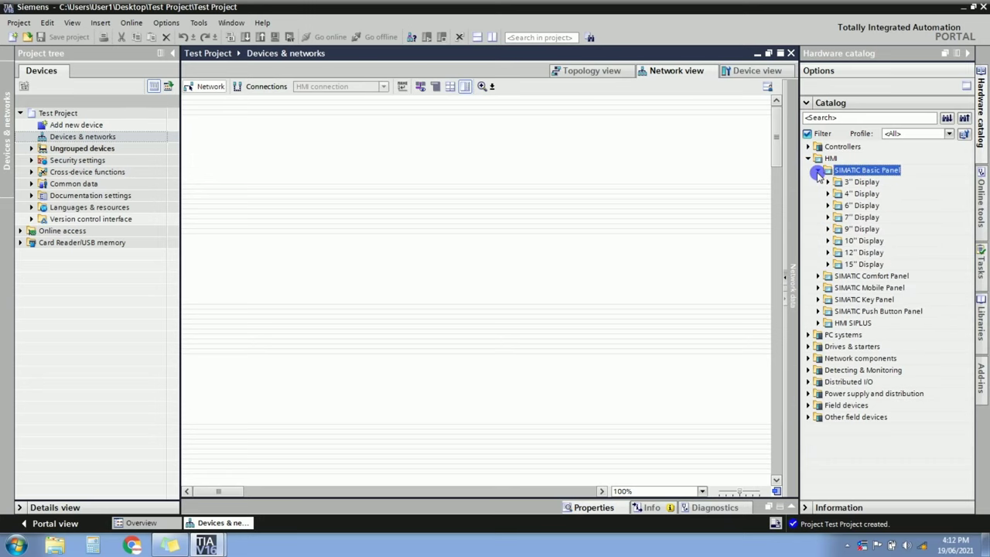
pyautogui.click(817, 171)
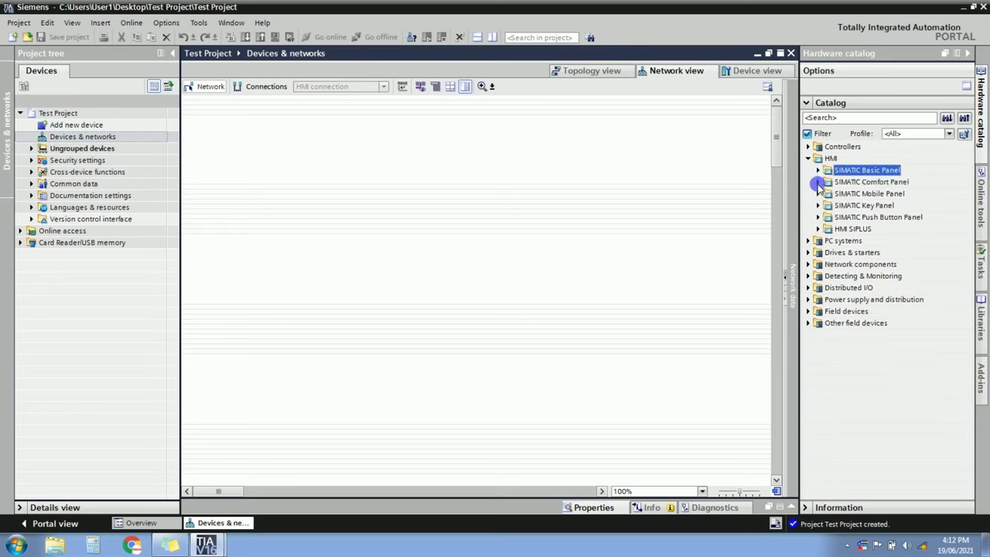
pyautogui.click(817, 182)
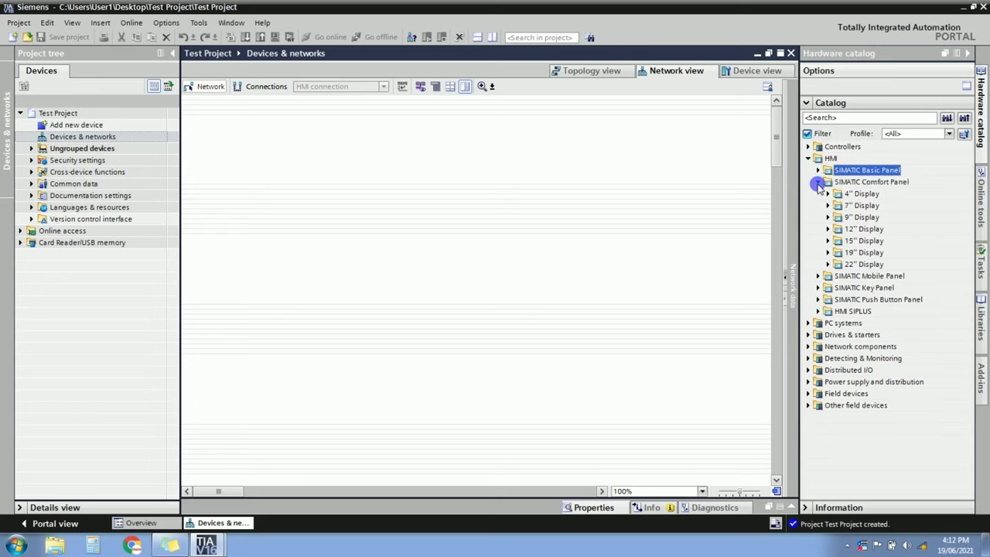
pyautogui.click(817, 182)
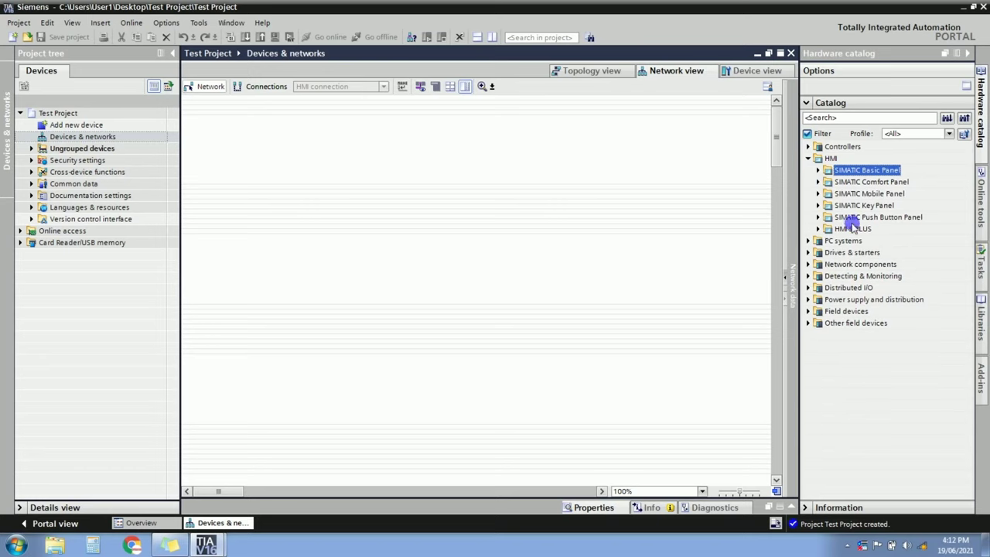
pyautogui.click(808, 159)
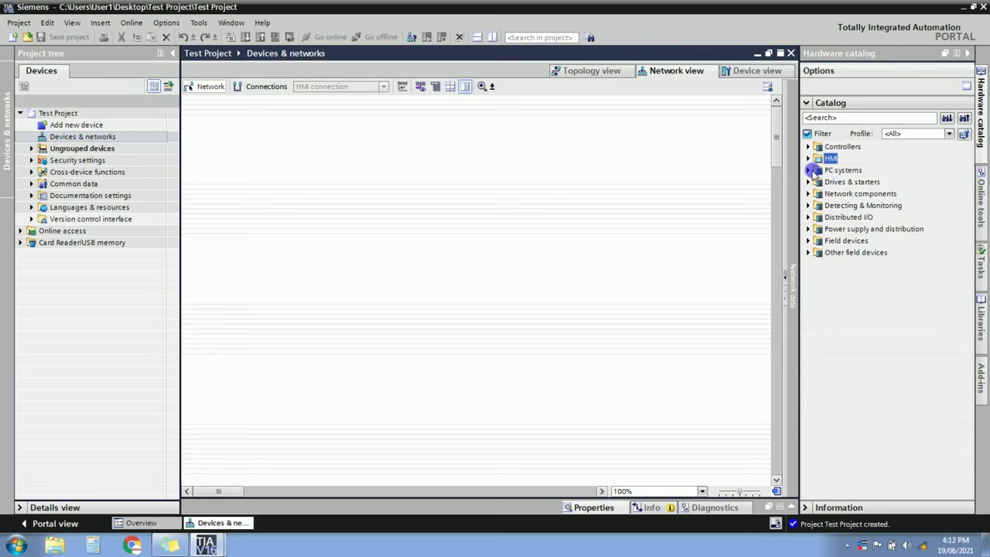
# - Review the PC systems and Drives & starters categories in the hardware catalog, plus the Distributed I/O and Field devices entries
pyautogui.click(808, 169)
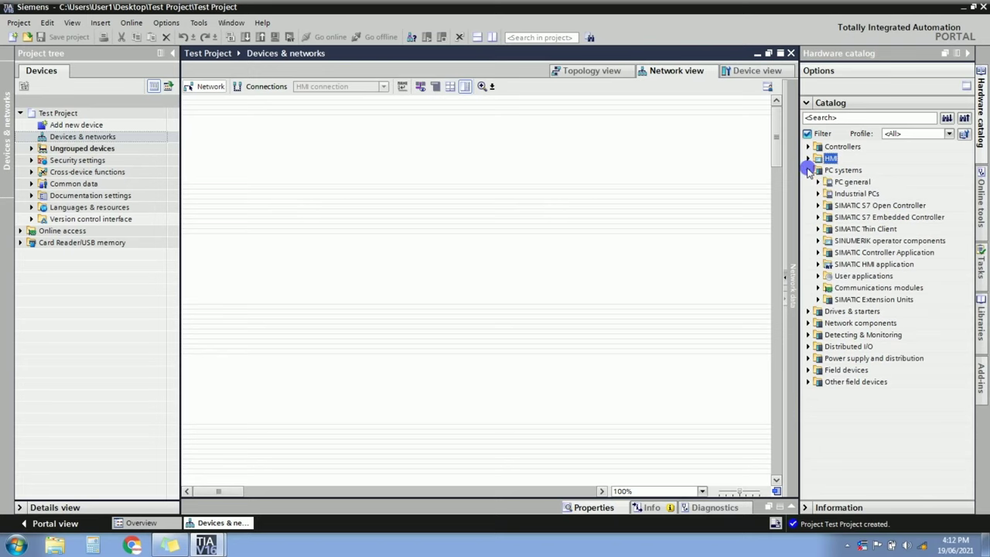
pyautogui.click(808, 169)
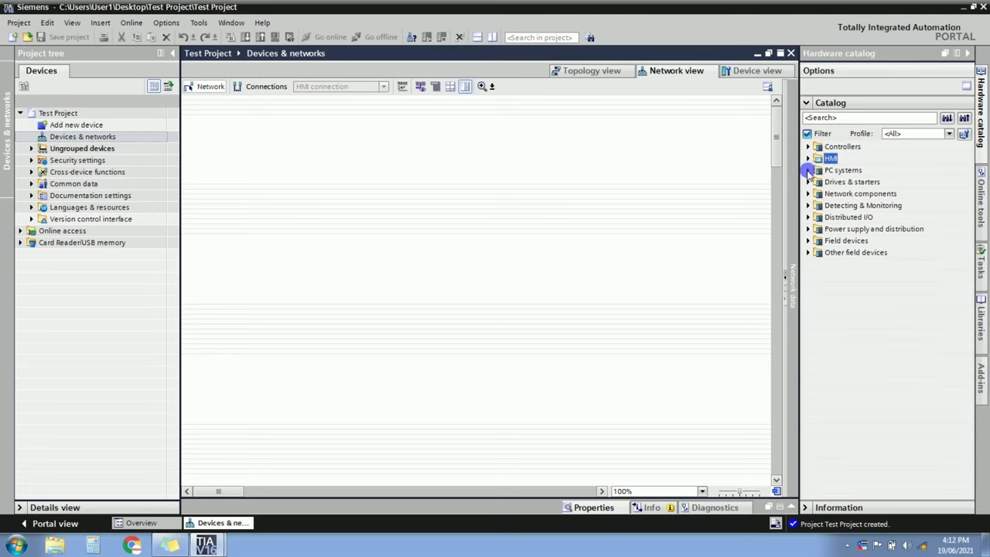
pyautogui.click(807, 182)
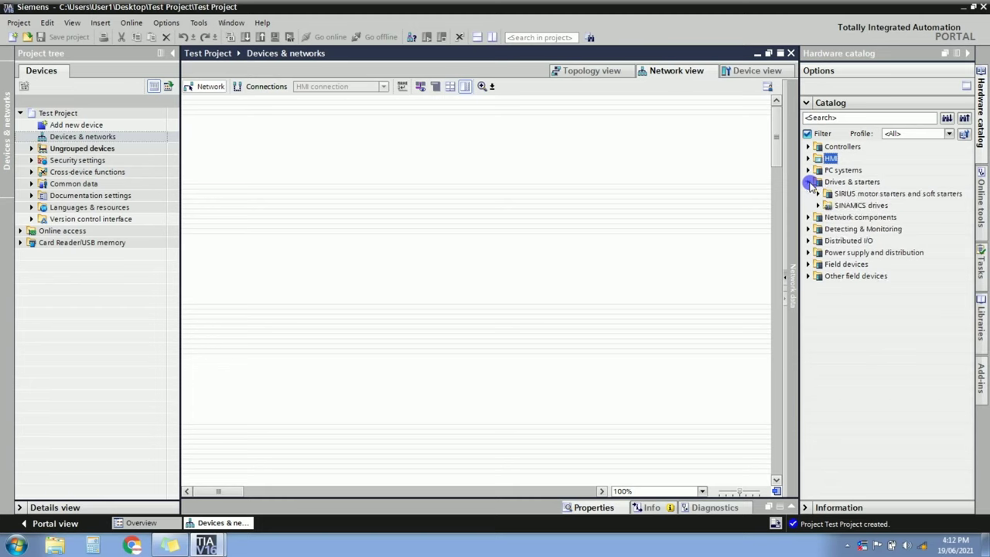
pyautogui.click(808, 182)
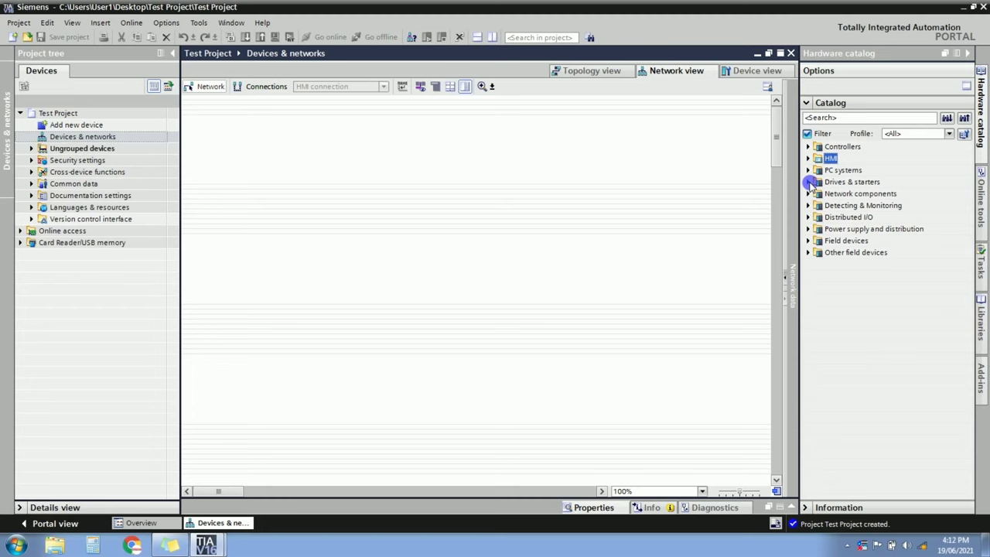
pyautogui.click(837, 220)
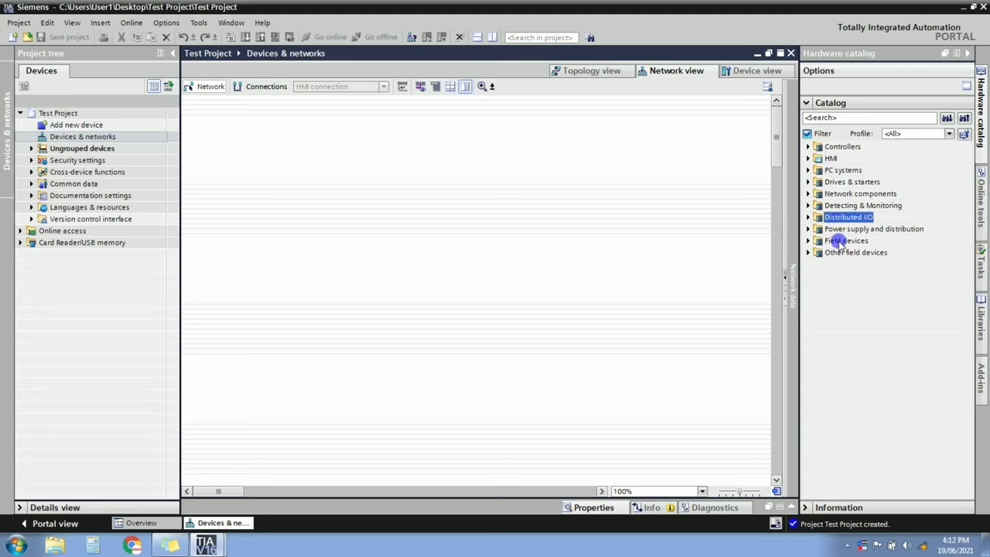
pyautogui.click(841, 242)
# - Examine the SINAMICS drives from SIEMENS AG listed for PROFINET IO among the other field devices in the hardware catalog
pyautogui.click(807, 252)
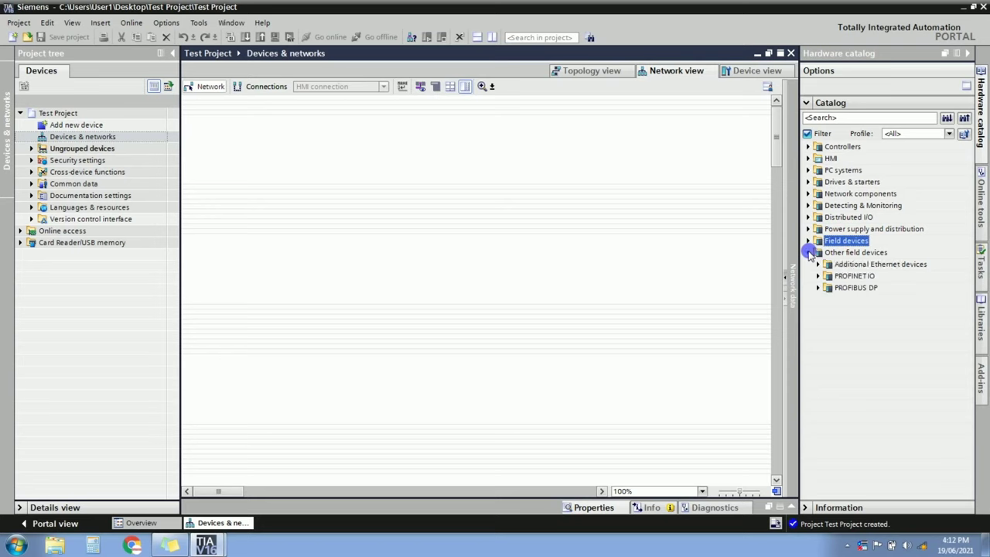
pyautogui.click(818, 277)
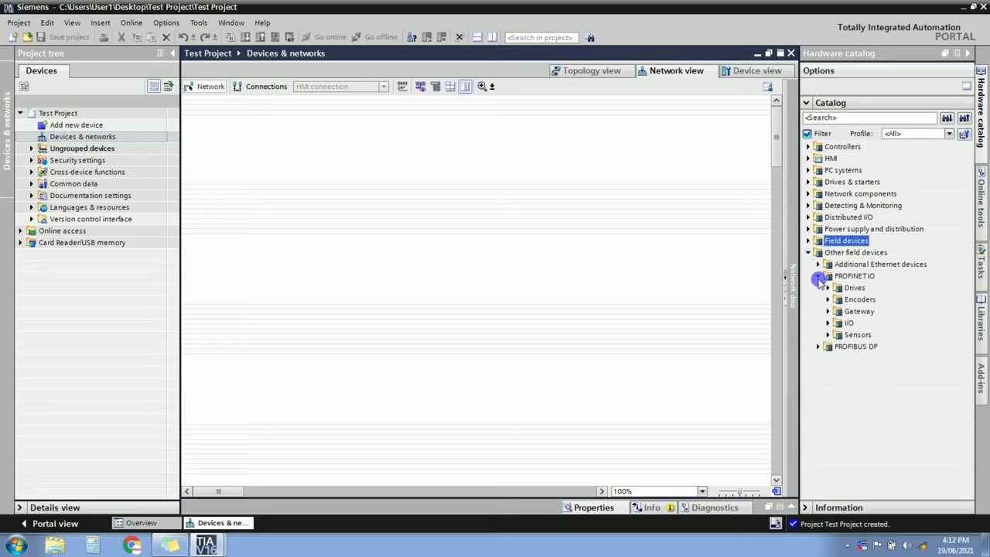
pyautogui.click(827, 288)
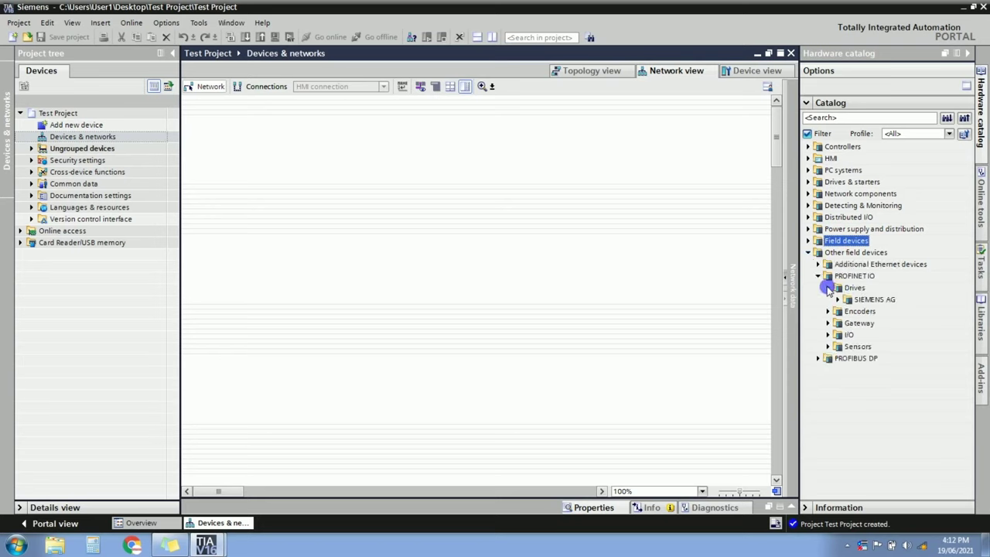
pyautogui.click(846, 299)
pyautogui.click(844, 300)
pyautogui.click(838, 300)
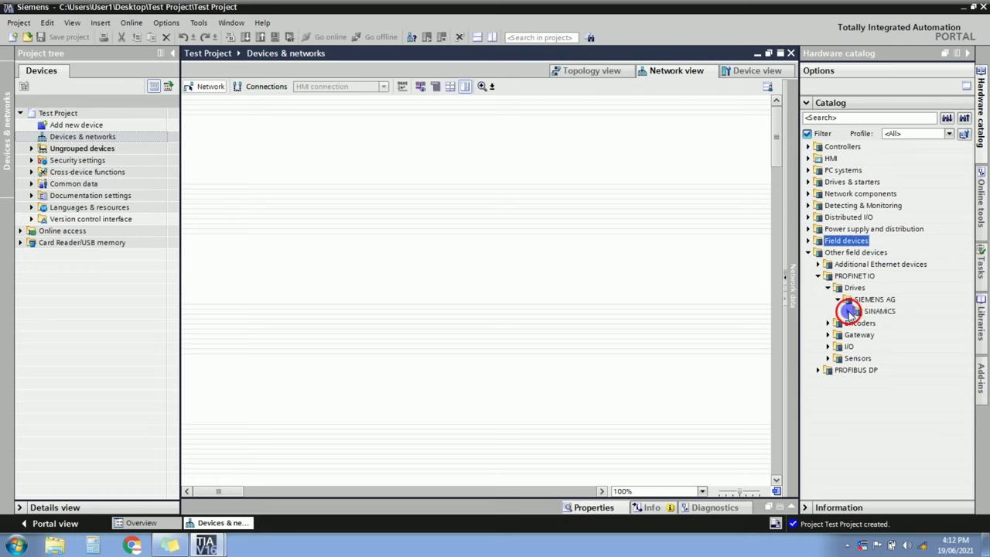
pyautogui.click(848, 310)
pyautogui.click(847, 311)
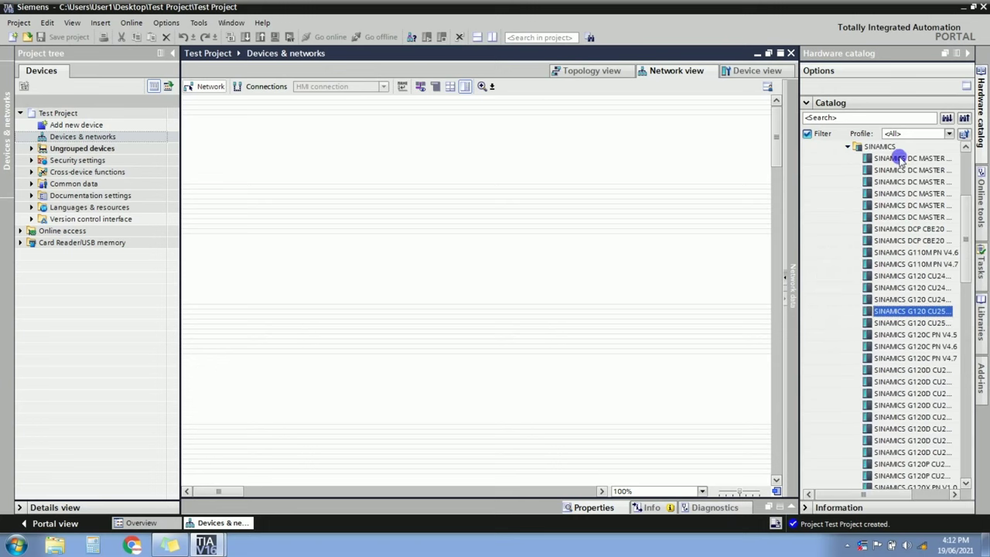
# - Review the remaining PROFINET IO categories, including I/O and Sensors, and collapse the Other field devices branch of the hardware catalog
pyautogui.moveTo(965, 235); pyautogui.dragTo(964, 194)
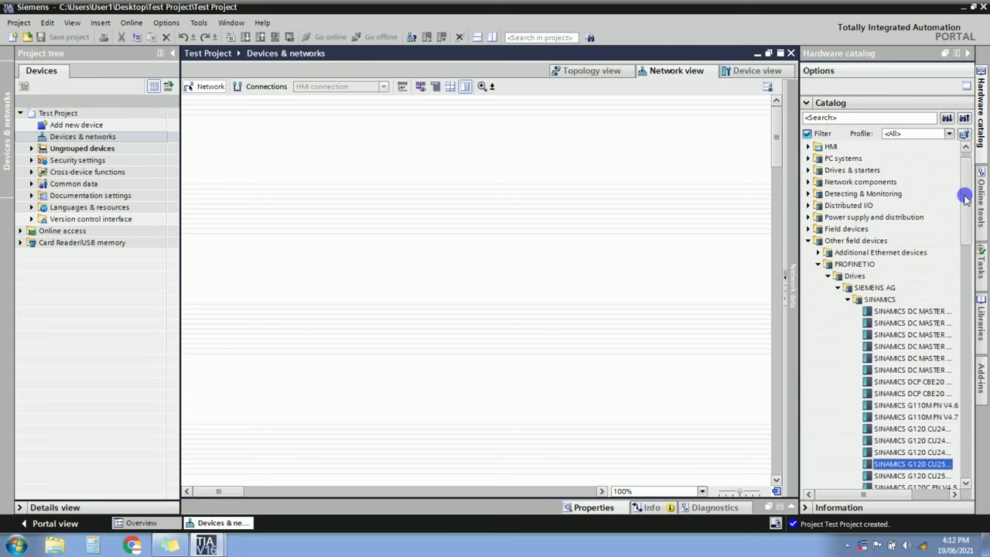
pyautogui.click(850, 299)
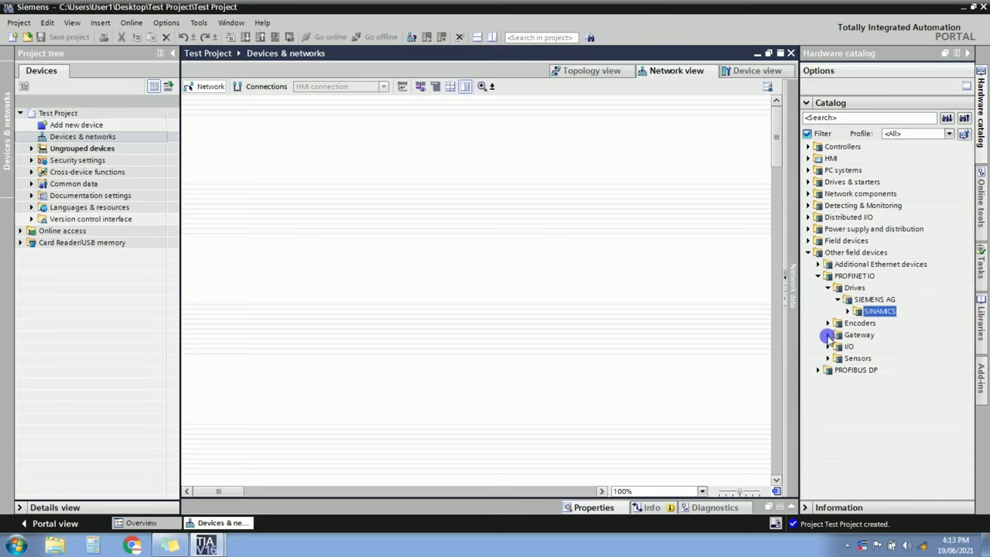
pyautogui.click(848, 346)
pyautogui.click(849, 357)
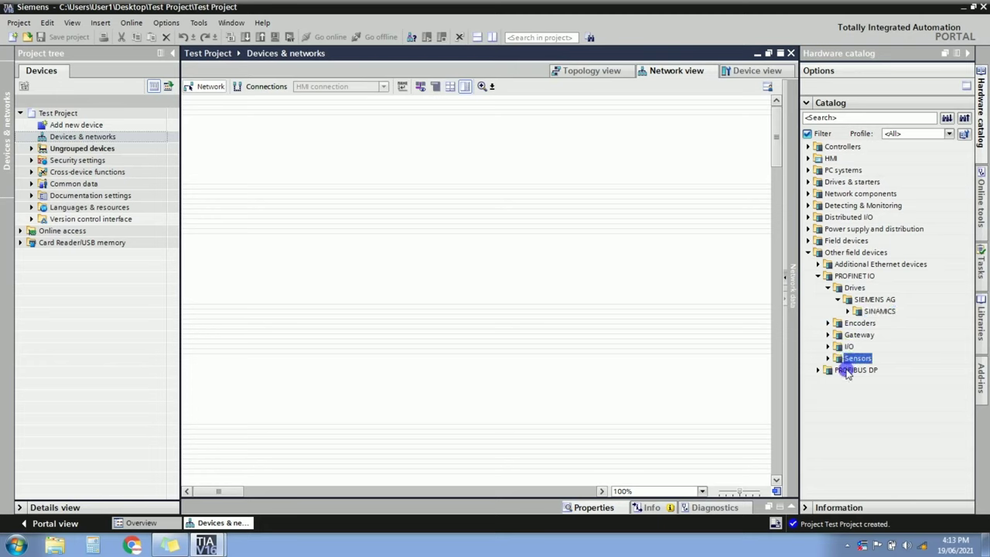
pyautogui.click(809, 253)
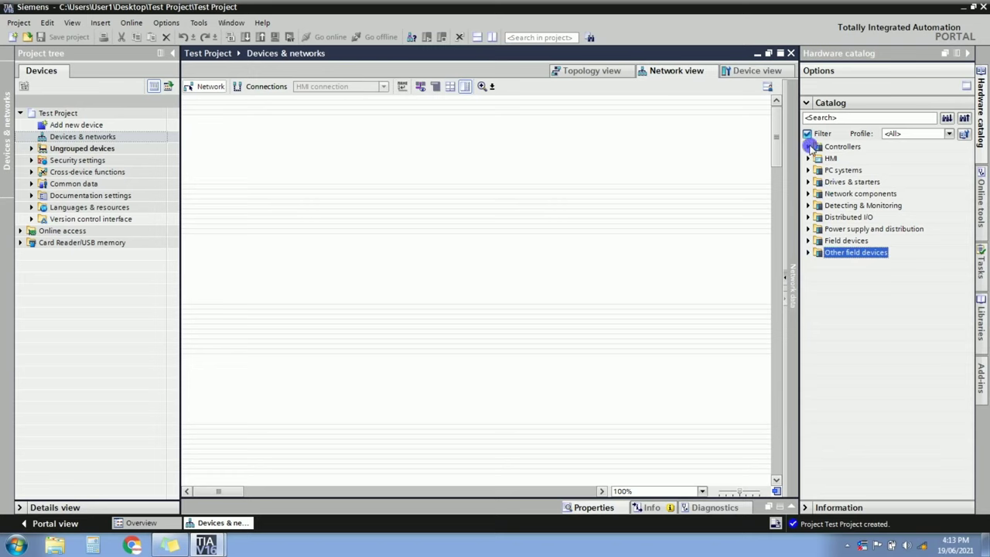
# - Add the SIMATIC S7-1200 CPU 1214C DC/DC/DC with article number 6ES7 214-1AG31-0XB0 to the network view
pyautogui.click(809, 147)
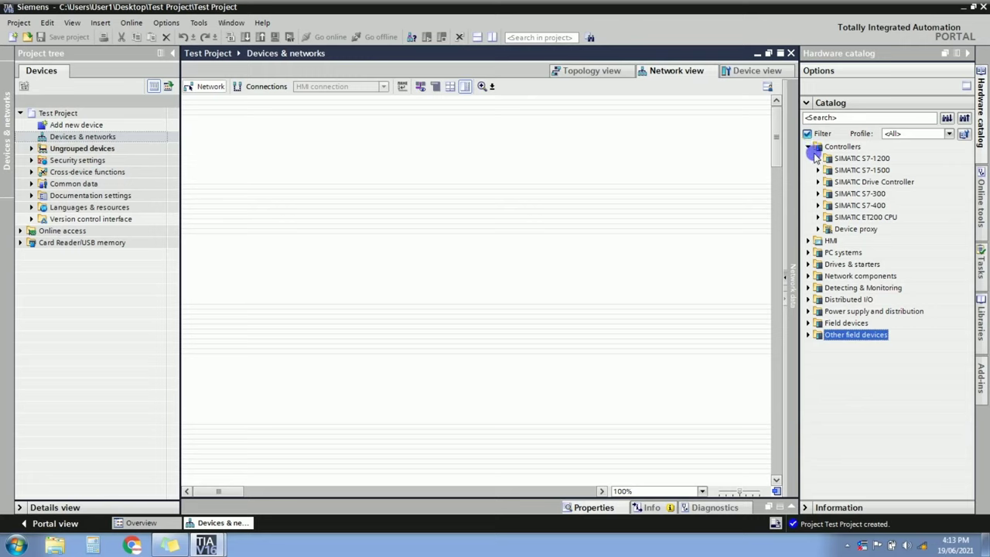
pyautogui.click(817, 158)
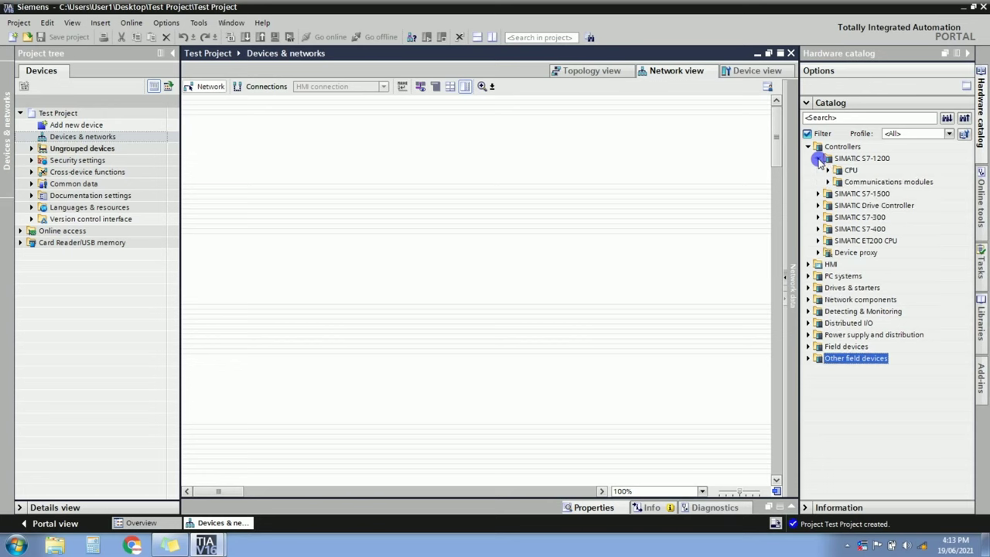
pyautogui.click(827, 170)
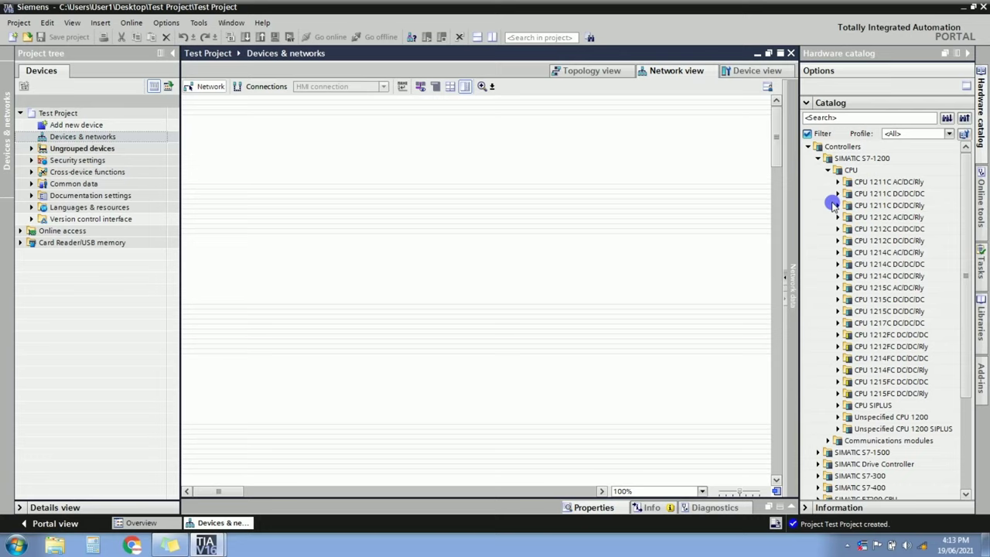
pyautogui.click(818, 158)
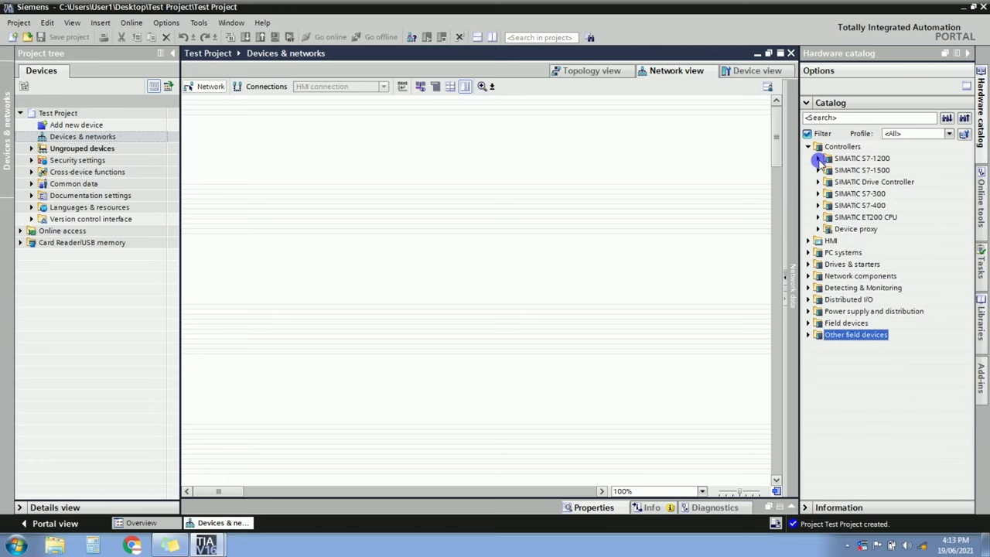
pyautogui.click(807, 146)
pyautogui.click(807, 146)
pyautogui.click(817, 158)
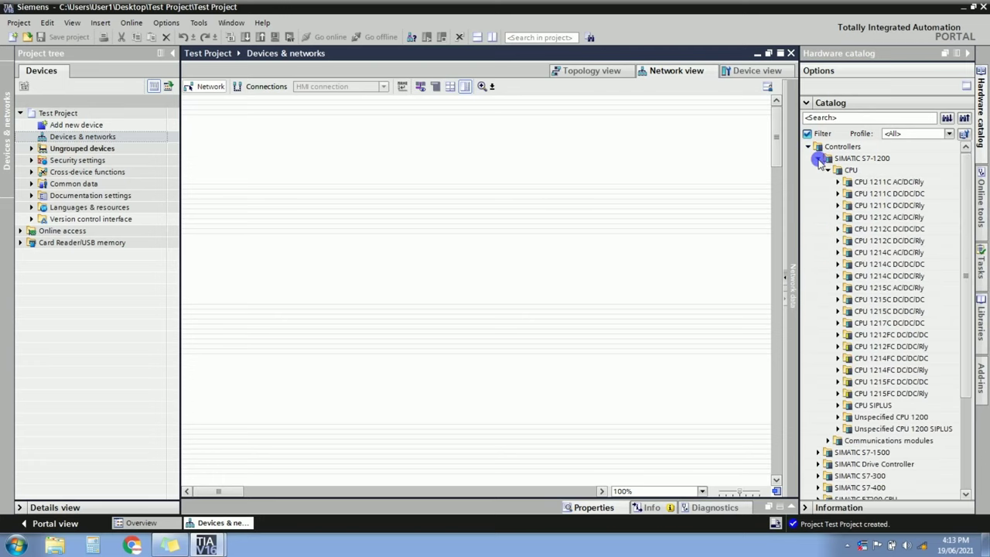
pyautogui.click(839, 264)
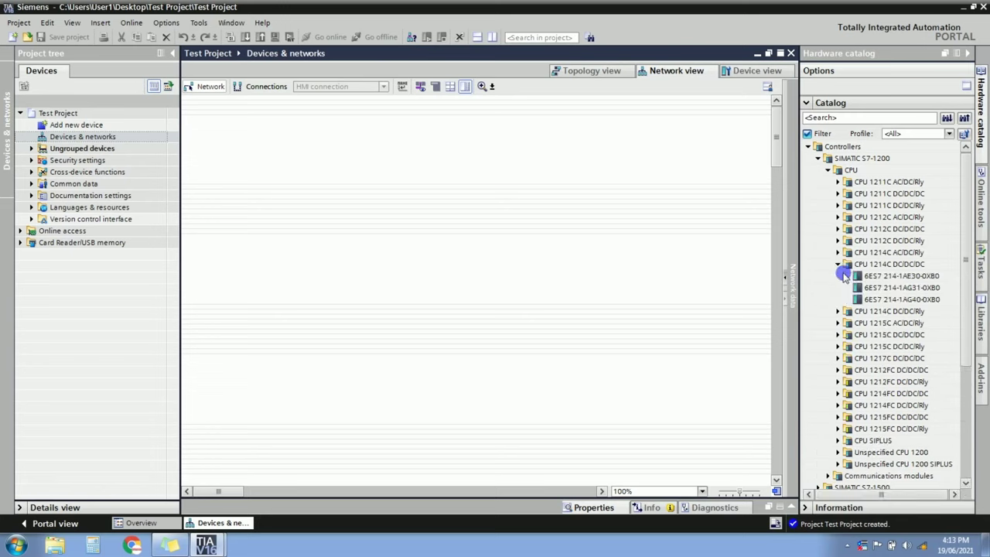
pyautogui.click(909, 288)
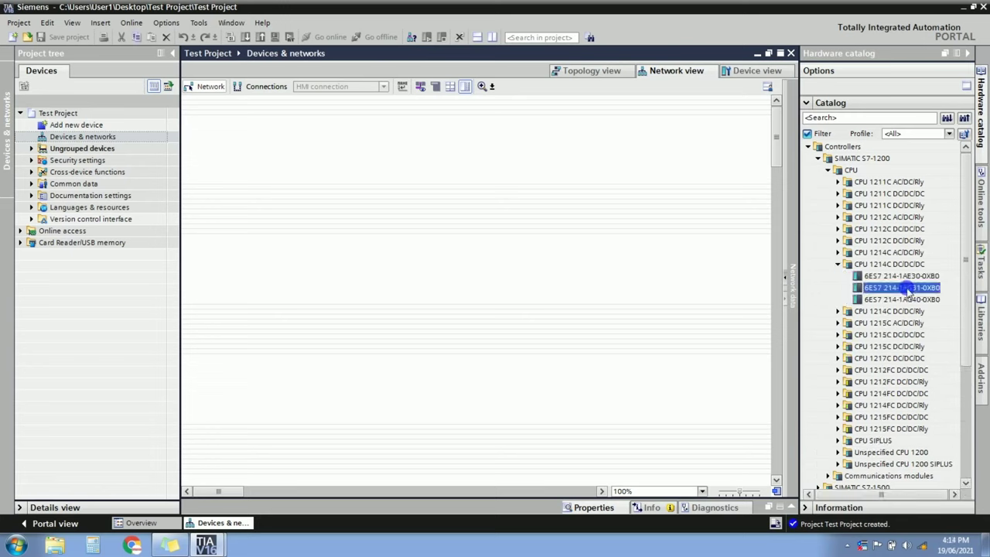
pyautogui.moveTo(908, 287); pyautogui.dragTo(388, 147)
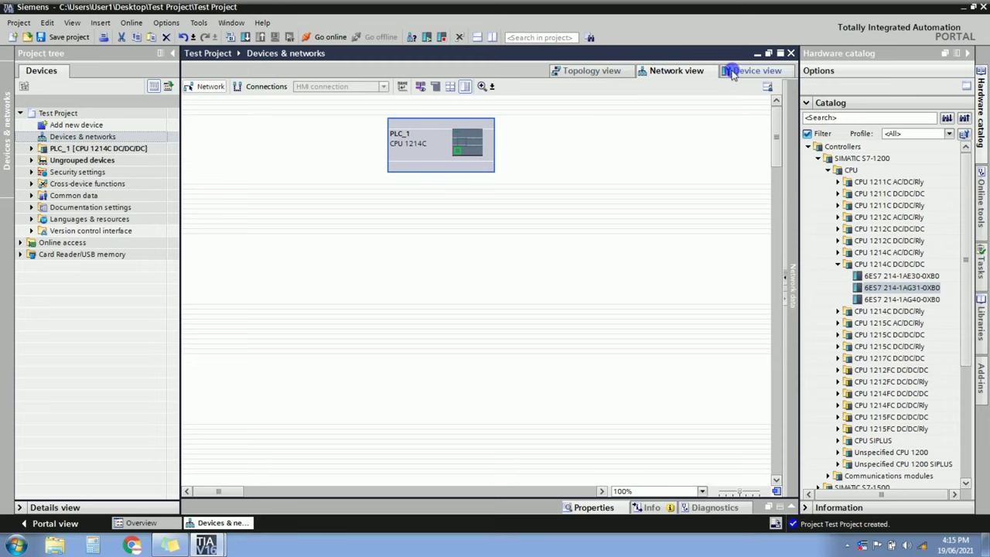
# - Open the CPU 1214C in the device view and hide the device overview table so the whole rack is shown
pyautogui.doubleClick(438, 127)
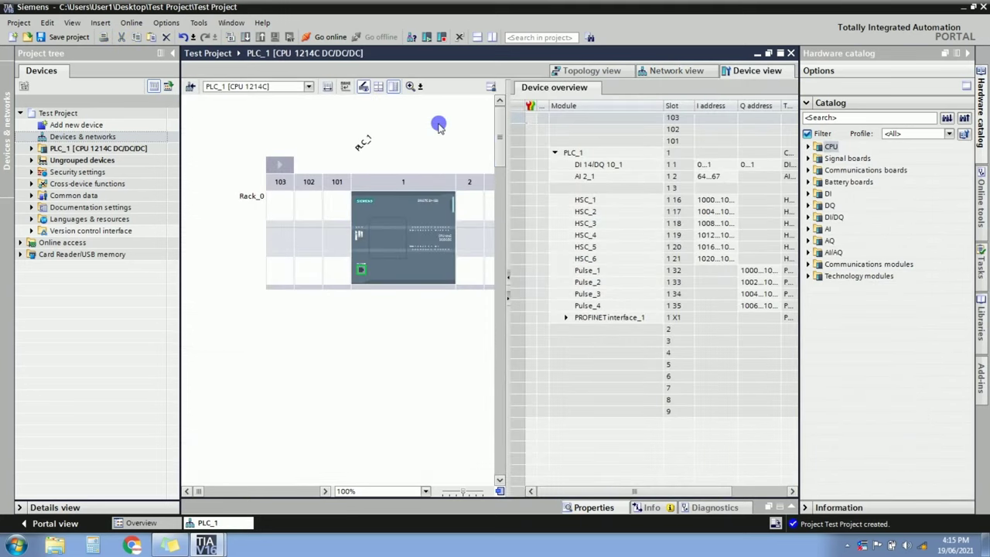
pyautogui.click(509, 297)
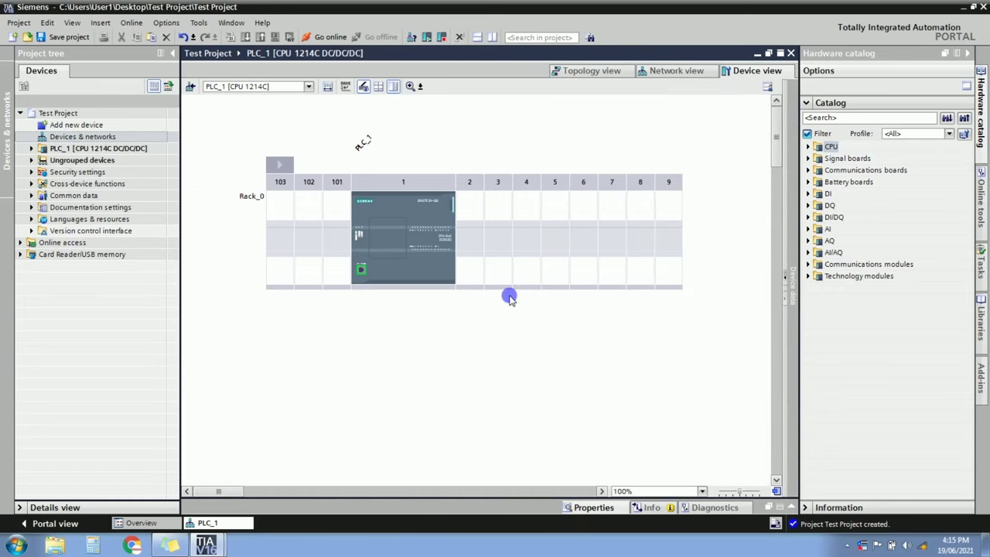
pyautogui.click(418, 202)
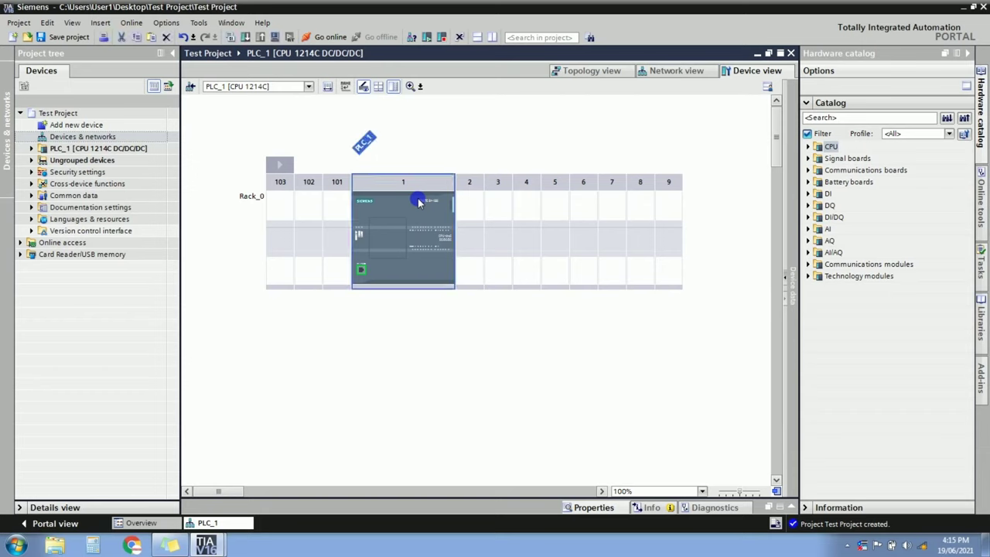
pyautogui.click(427, 289)
pyautogui.click(430, 335)
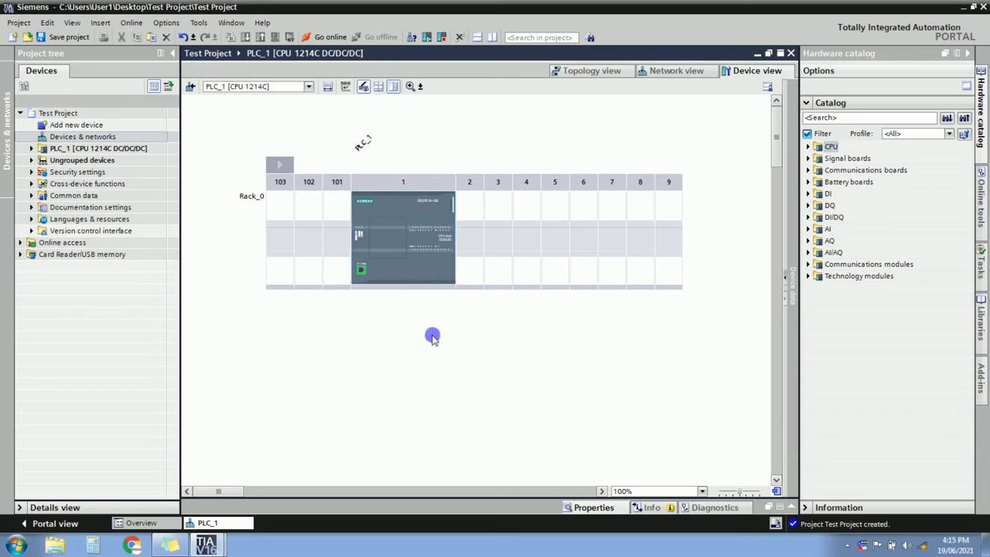
# - Examine the empty expansion slots 2 and 3 next to the CPU on Rack_0
pyautogui.click(471, 224)
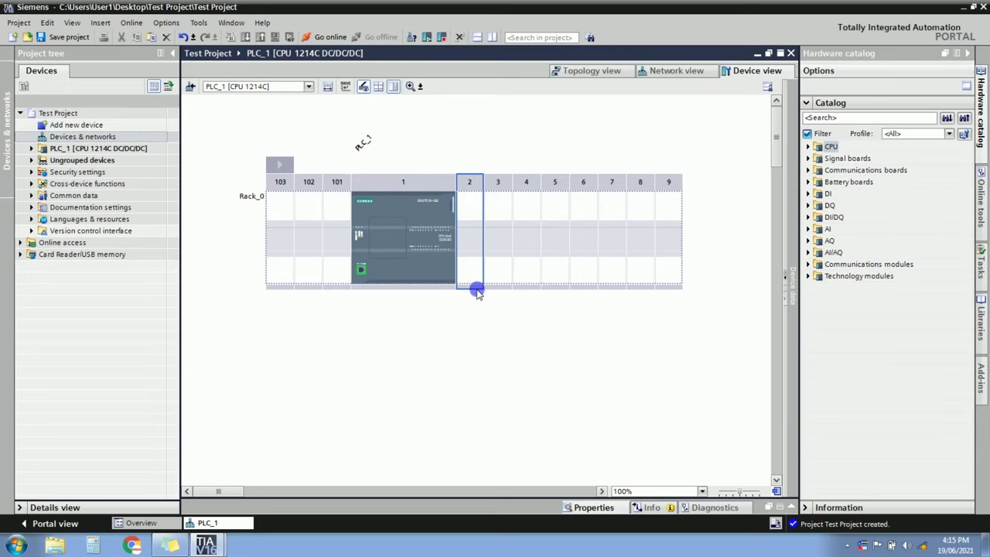
pyautogui.click(497, 224)
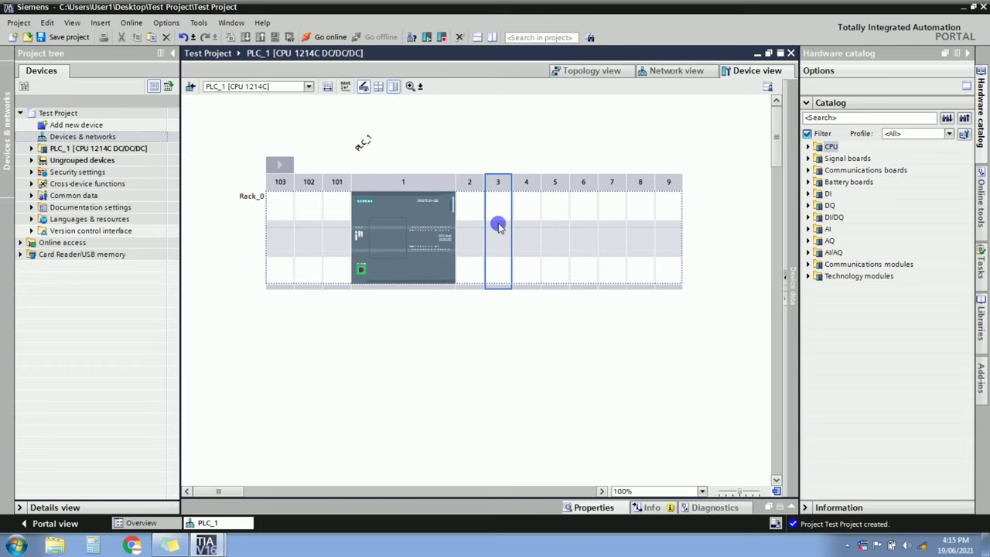
pyautogui.click(468, 225)
pyautogui.click(503, 232)
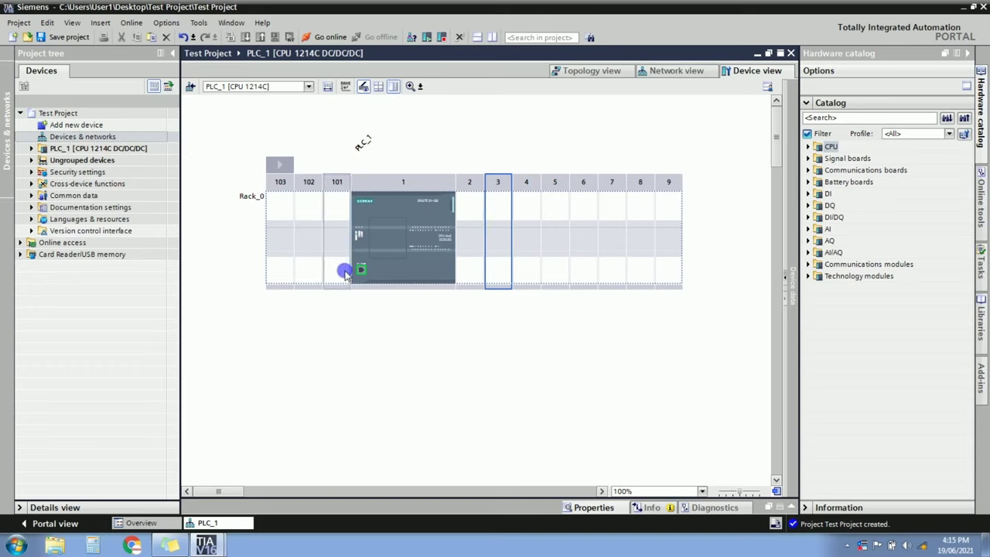
# - Insert the DI 16/DQ 16x24VDC module 6ES7 223-1BL30-0XB0 into slot 2 of the rack
pyautogui.click(472, 252)
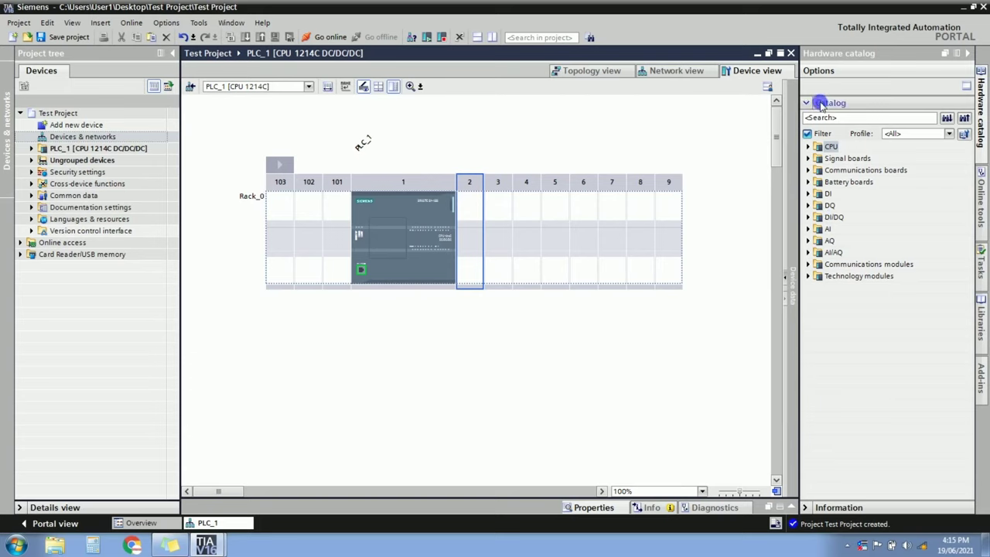
pyautogui.click(808, 219)
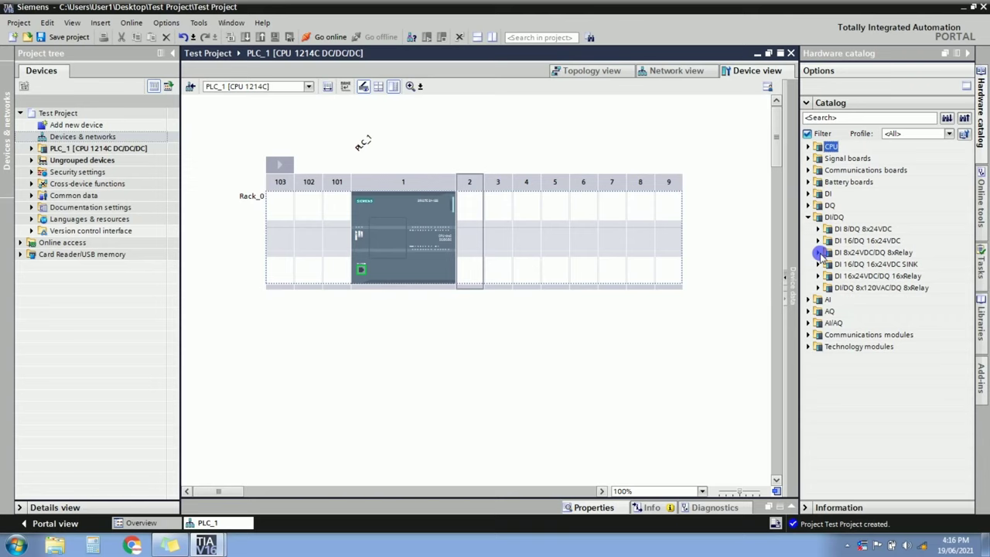
pyautogui.click(818, 240)
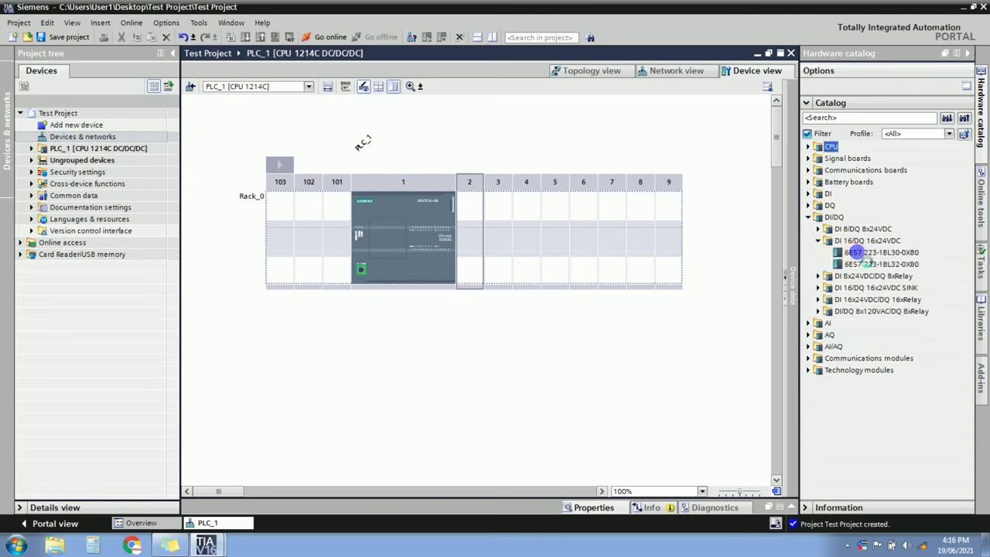
pyautogui.click(855, 254)
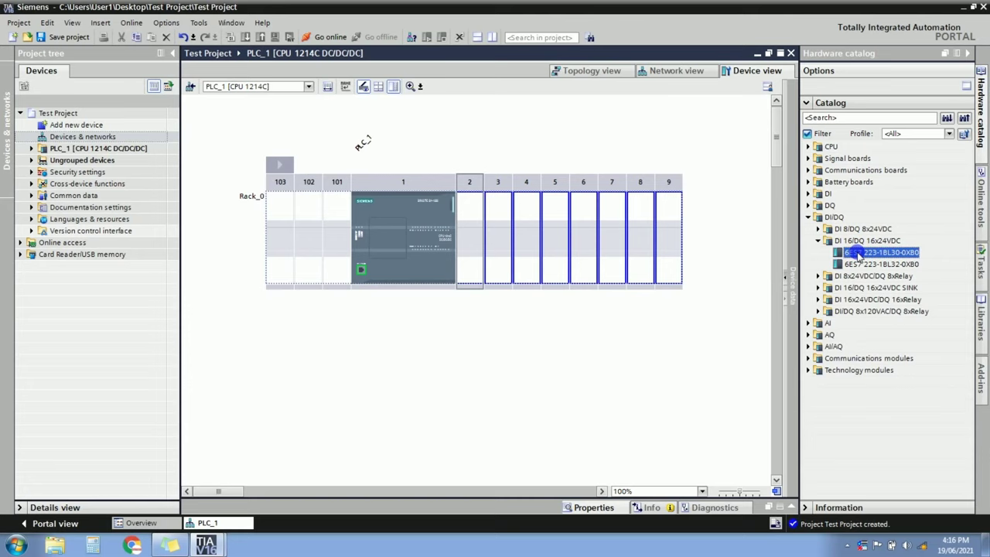
pyautogui.moveTo(862, 254); pyautogui.dragTo(475, 236)
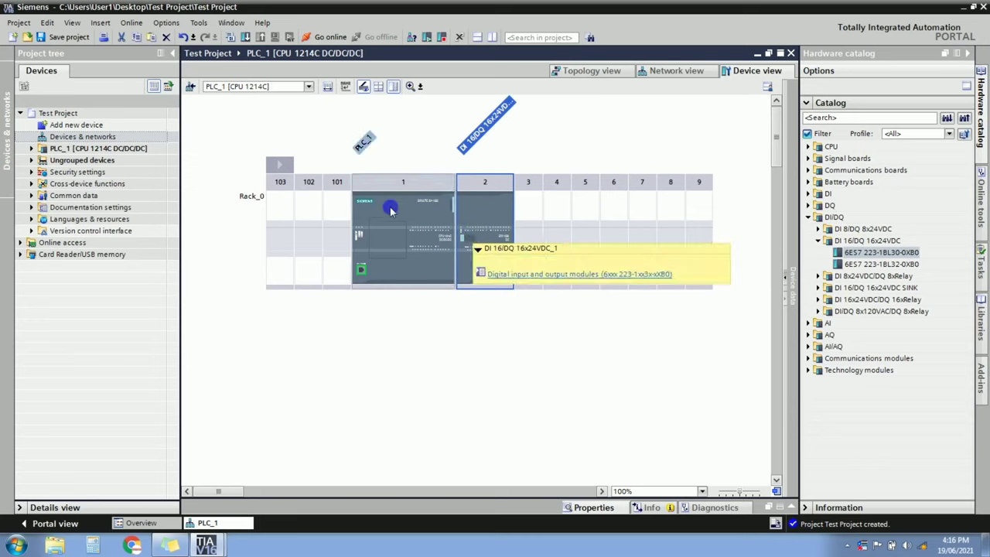
pyautogui.click(390, 211)
pyautogui.keyDown('ctrl'); pyautogui.click(495, 206); pyautogui.keyUp('ctrl')
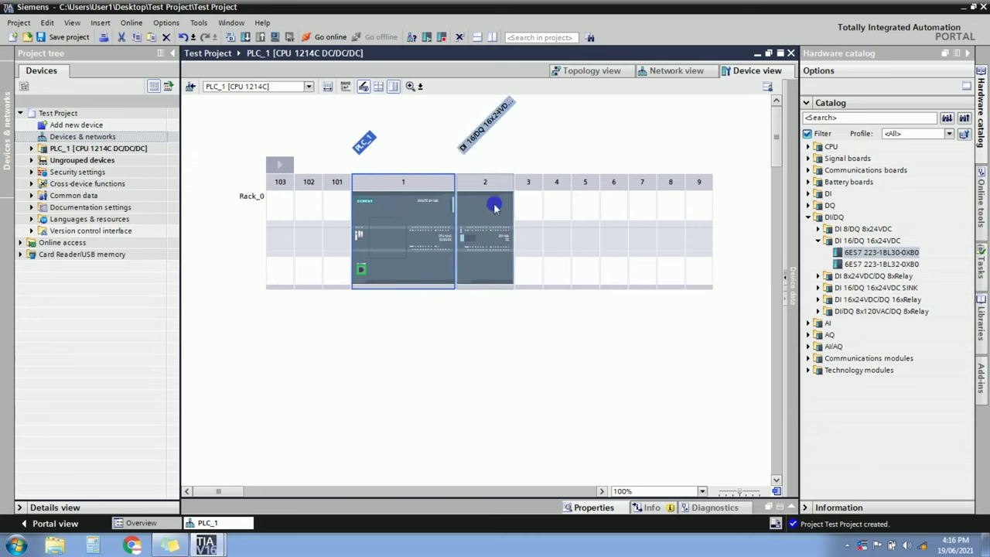
pyautogui.click(494, 207)
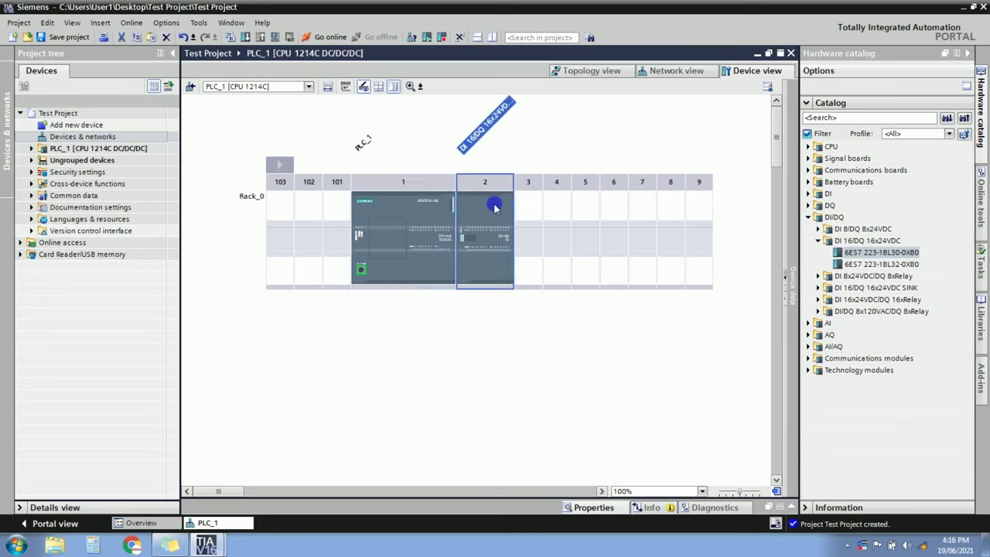
# - Insert the AI 4x16BIT analog input module 6ES7 231-5ND32-0XB0 into slot 3 and check the modules in slots 1 to 3
pyautogui.click(530, 212)
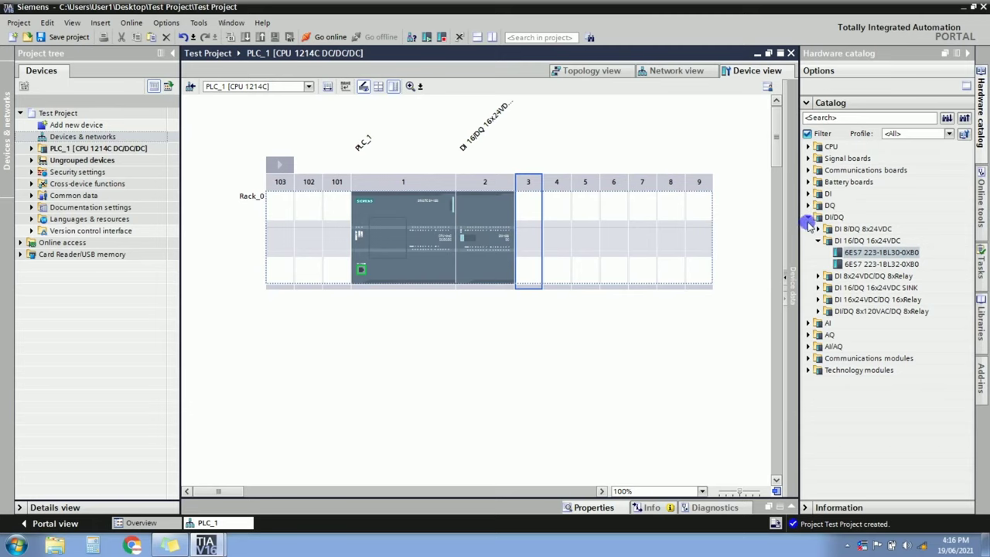
pyautogui.click(807, 218)
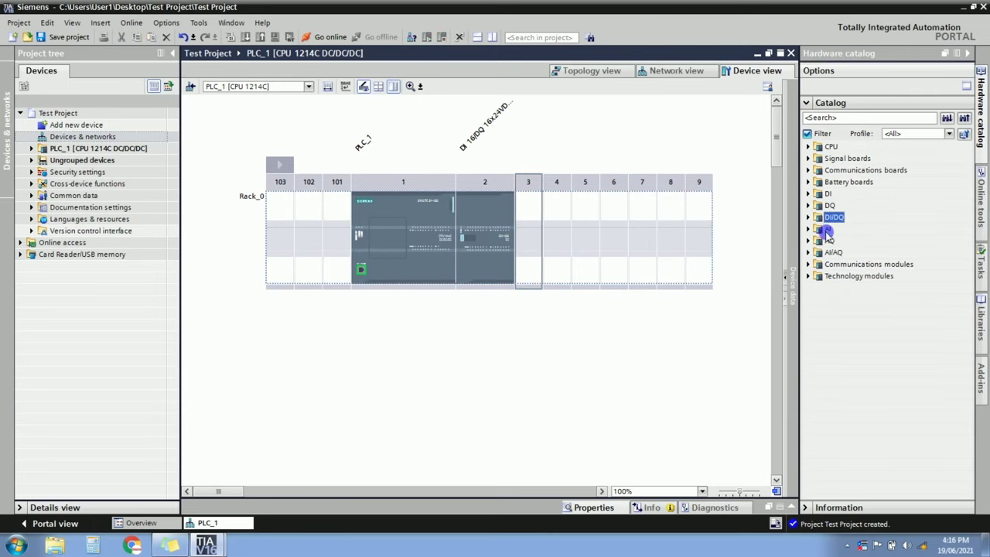
pyautogui.click(807, 230)
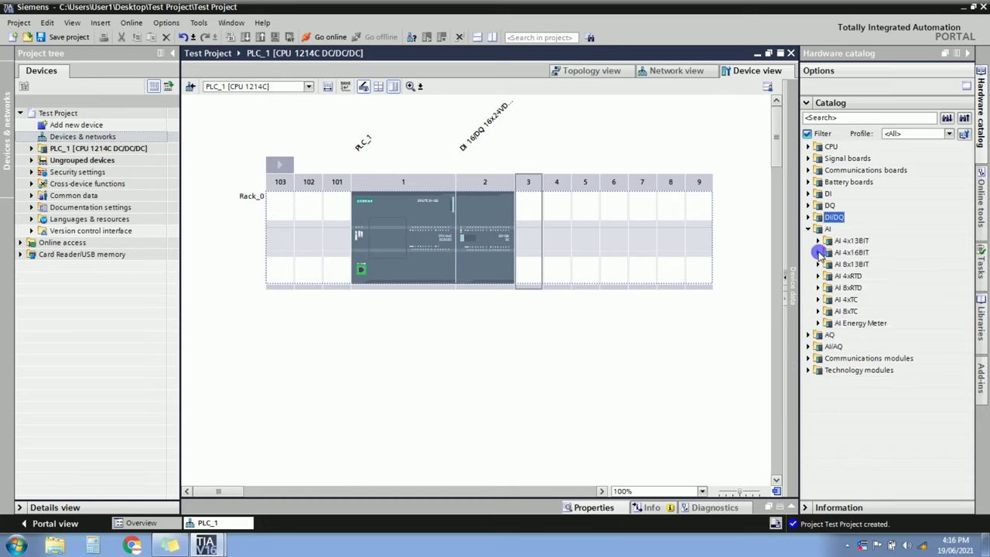
pyautogui.click(819, 253)
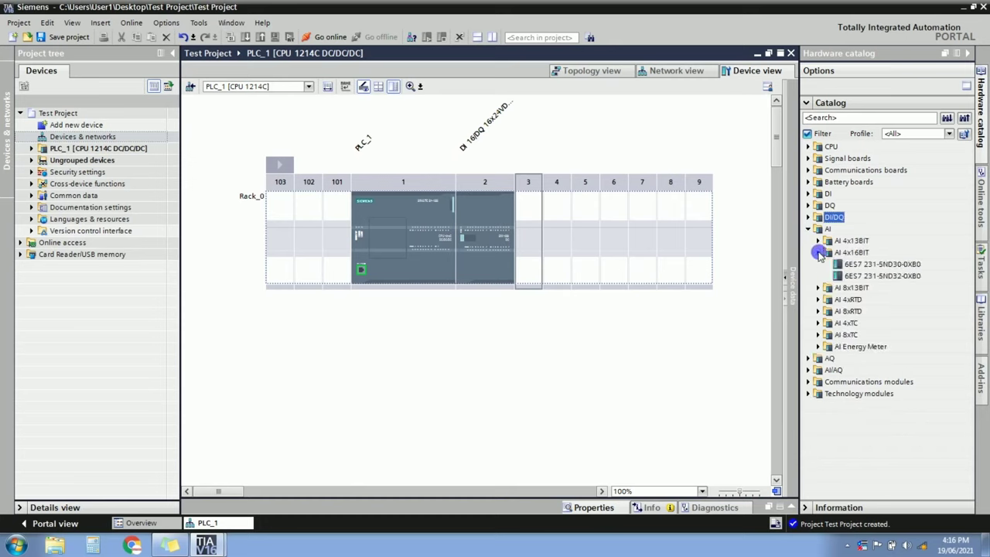
pyautogui.click(866, 267)
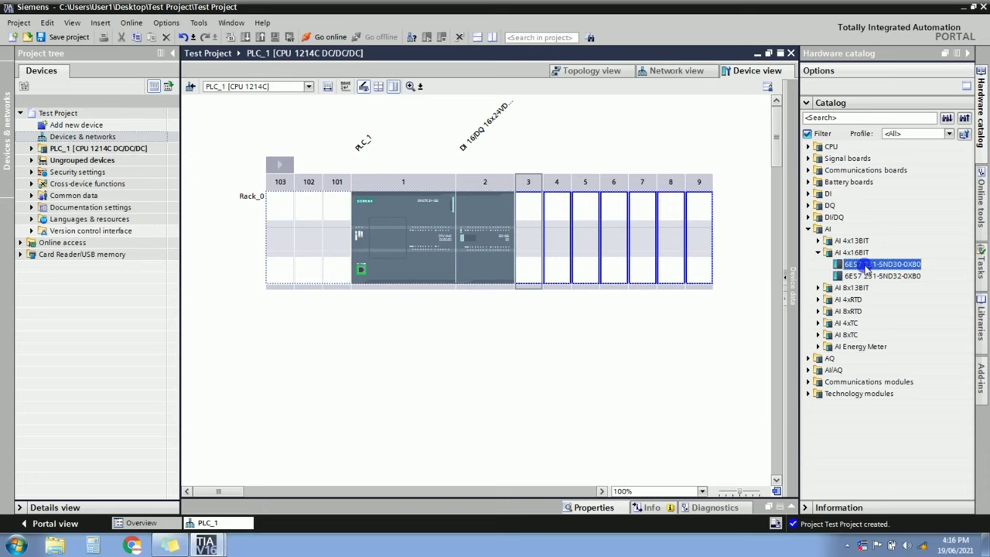
pyautogui.moveTo(866, 266); pyautogui.dragTo(882, 268)
pyautogui.click(869, 276)
pyautogui.moveTo(867, 284); pyautogui.dragTo(528, 227)
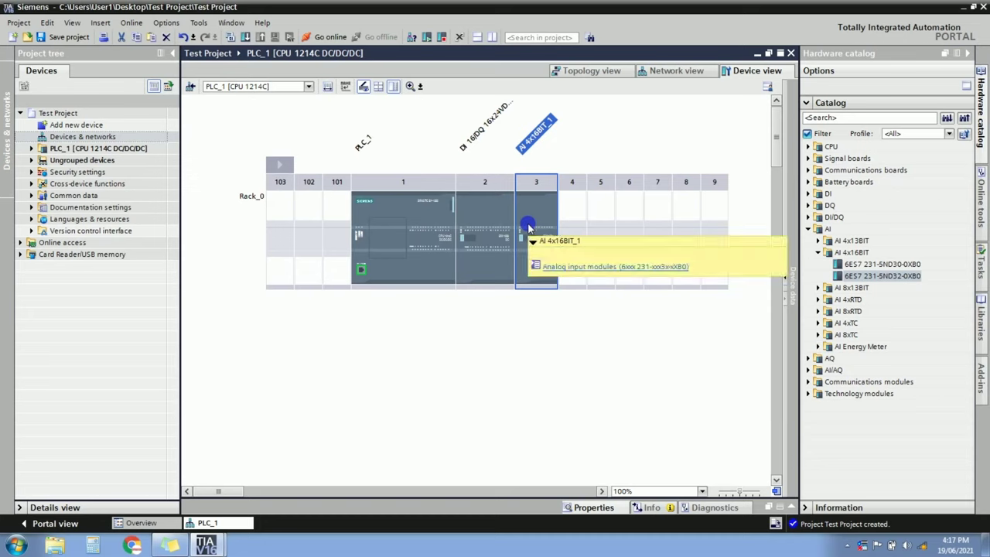
pyautogui.click(415, 225)
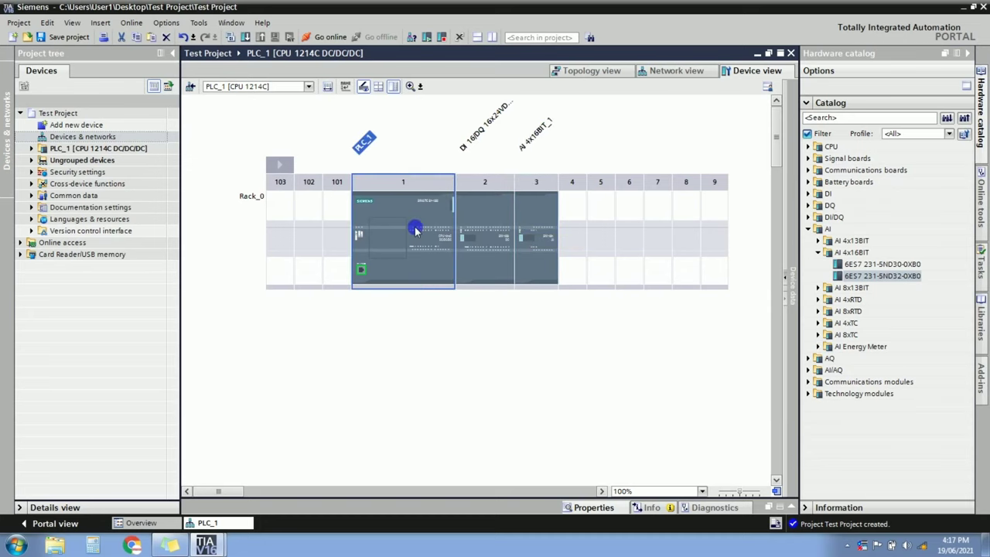
pyautogui.click(483, 211)
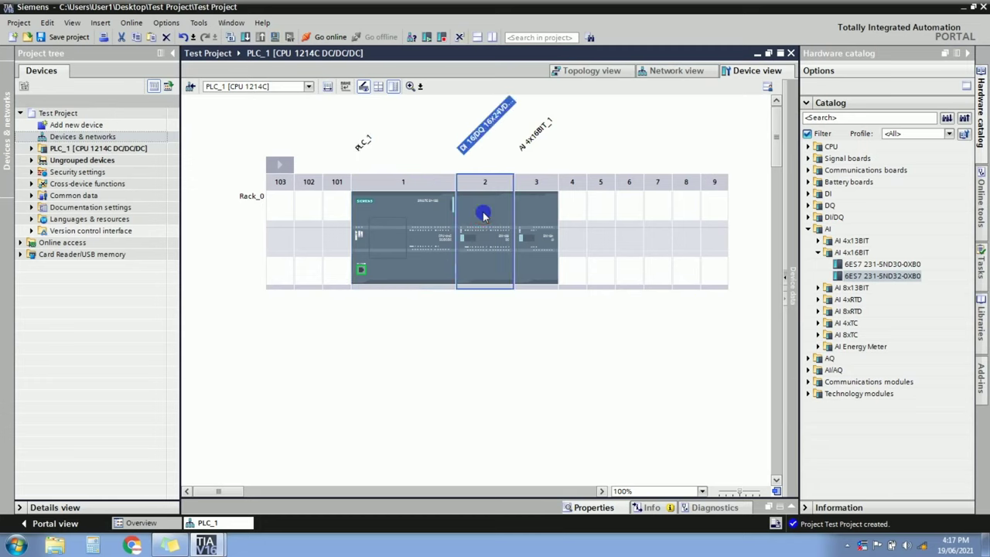
pyautogui.click(541, 216)
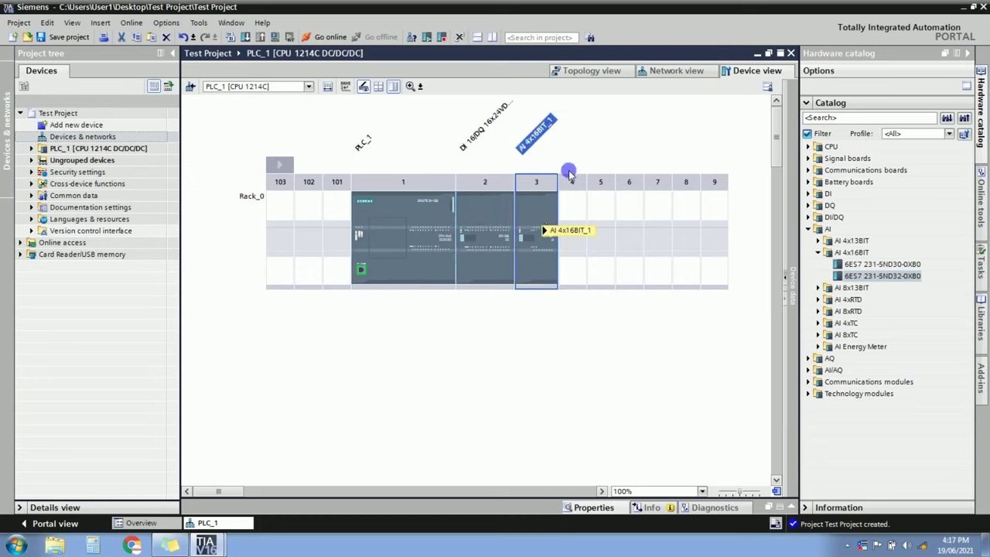
# - Compare PLC_1 in the network view with its rack in the device view, and return to the network view
pyautogui.click(661, 72)
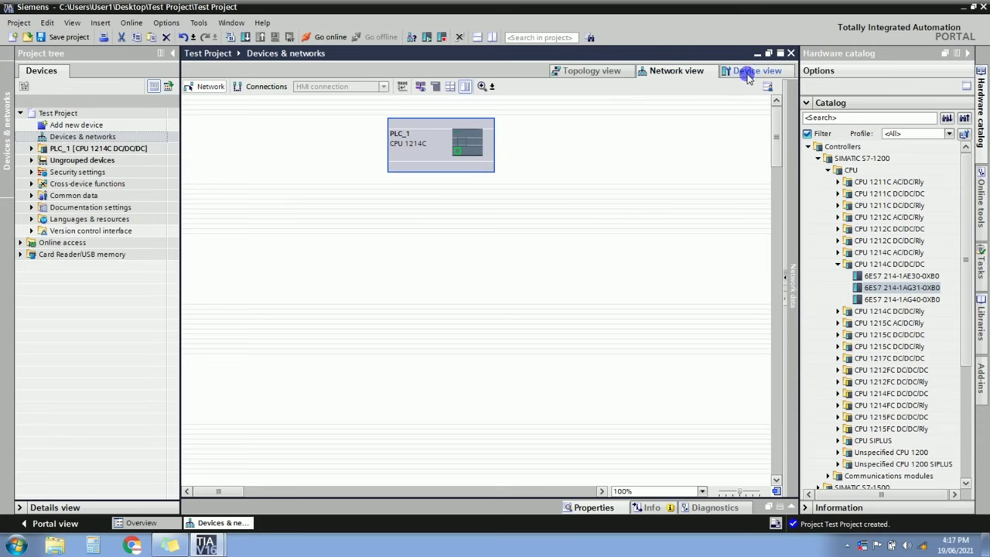
pyautogui.doubleClick(425, 125)
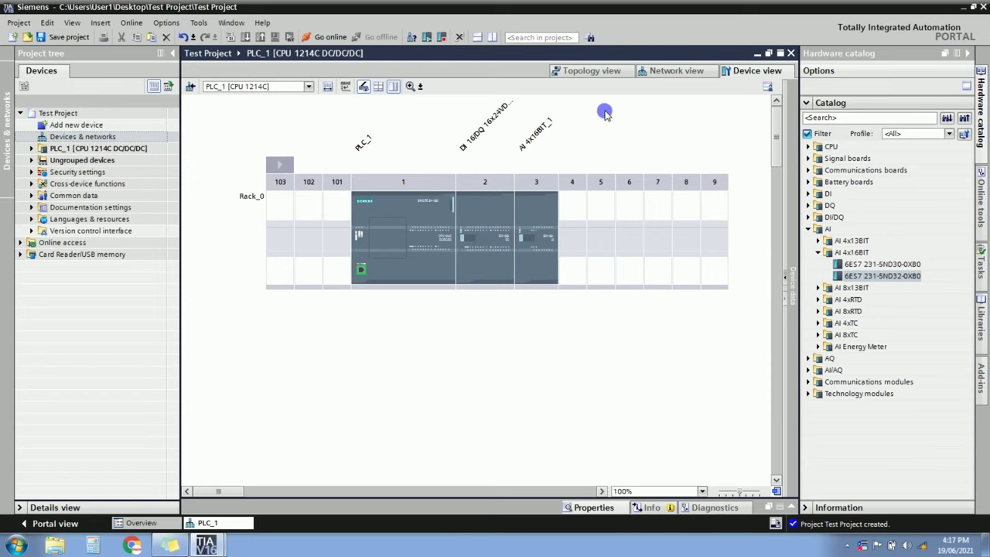
pyautogui.click(659, 71)
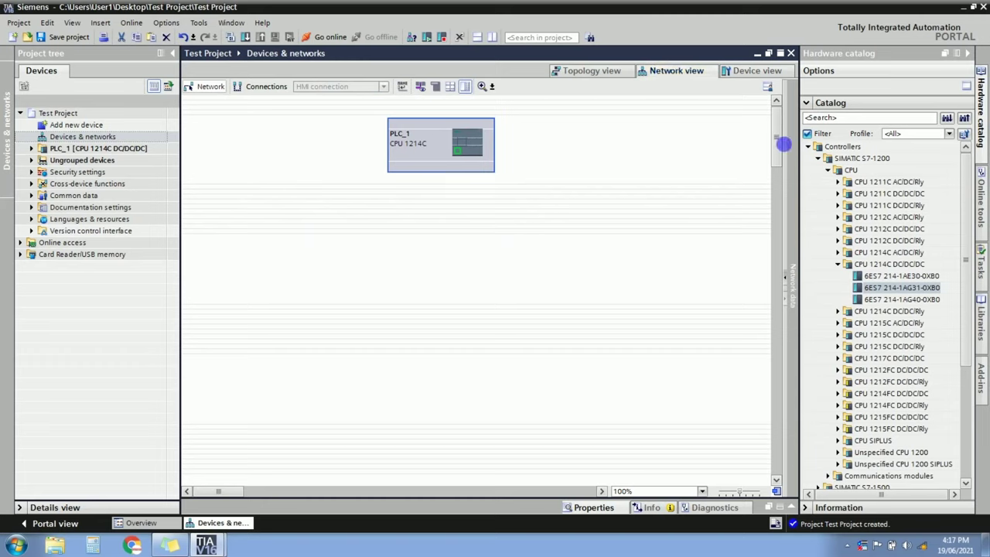
# - Add the 7-inch KTP700 Basic HMI panel 6AV2 123-2GA03-0AX0 beside PLC_1 in the network view and check both devices
pyautogui.click(818, 159)
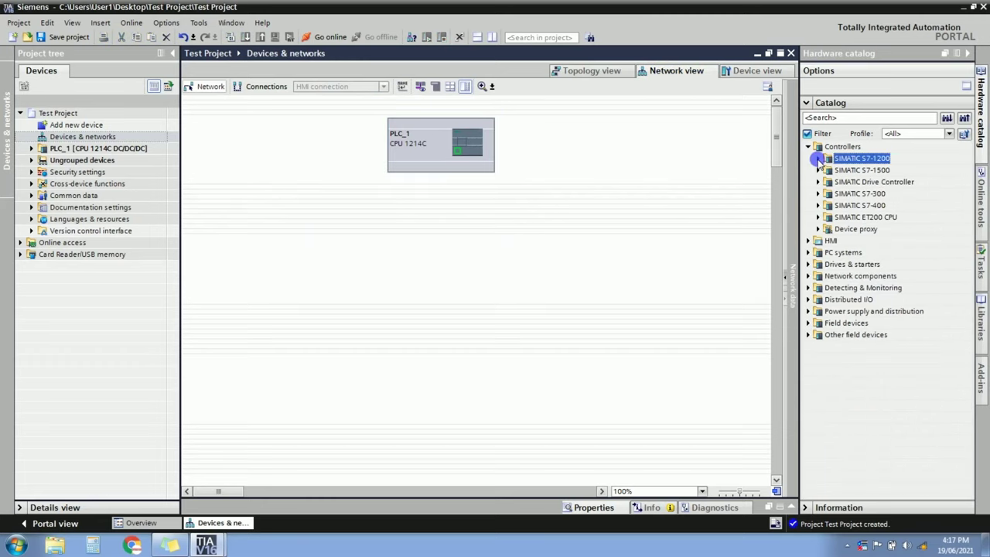
pyautogui.click(808, 242)
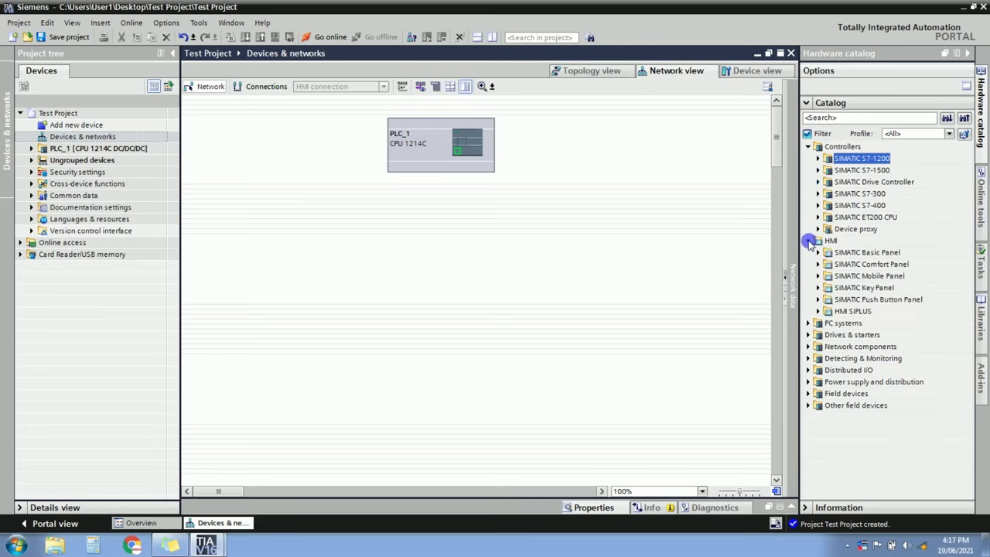
pyautogui.click(818, 253)
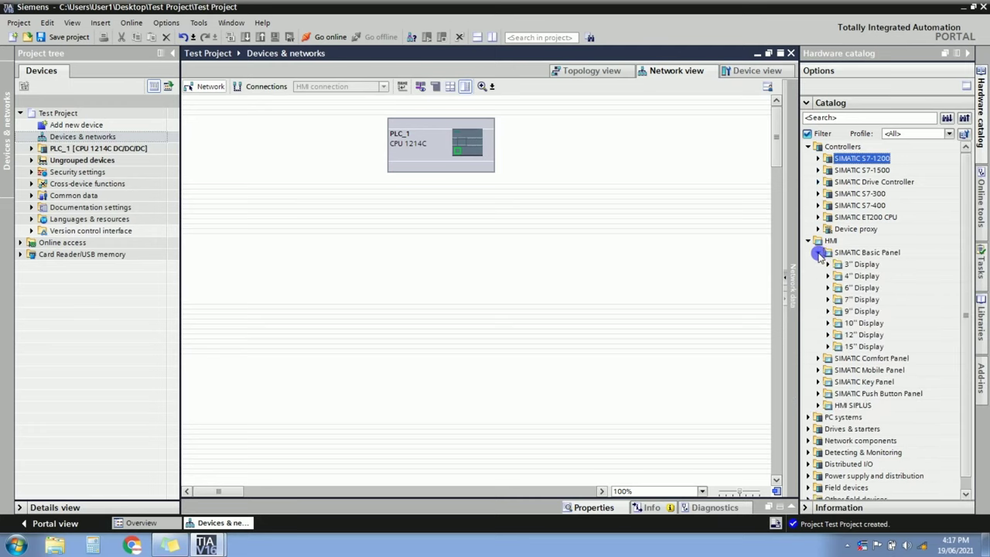
pyautogui.click(827, 300)
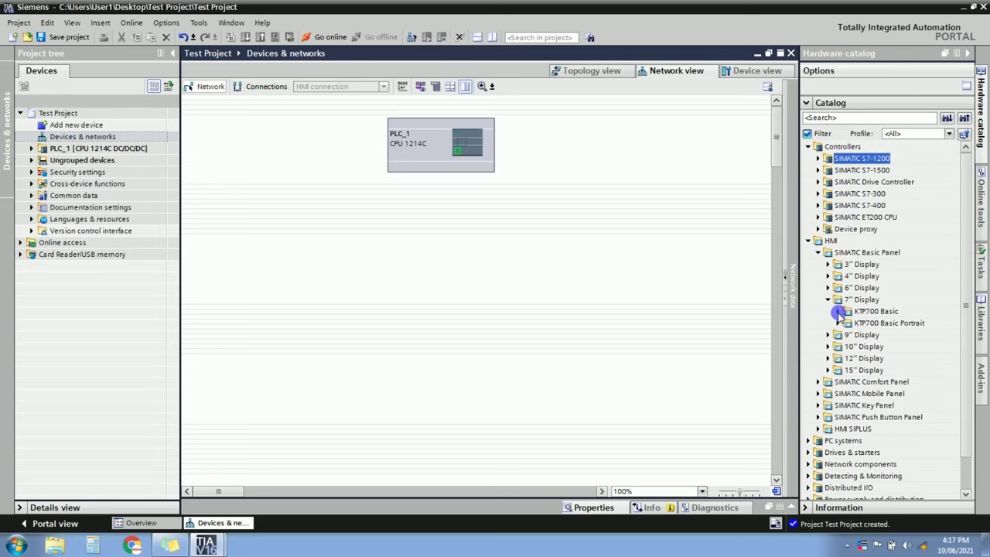
pyautogui.click(838, 312)
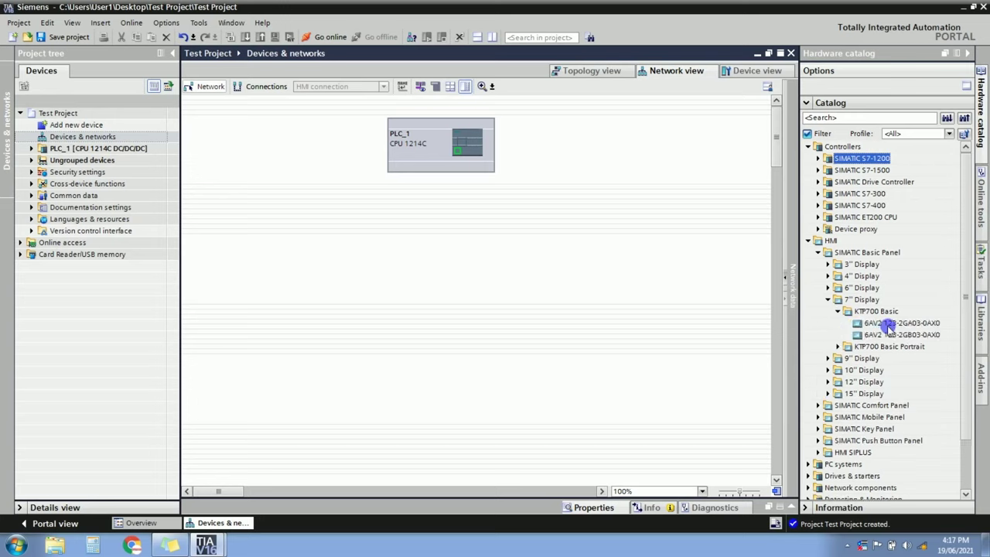
pyautogui.click(886, 325)
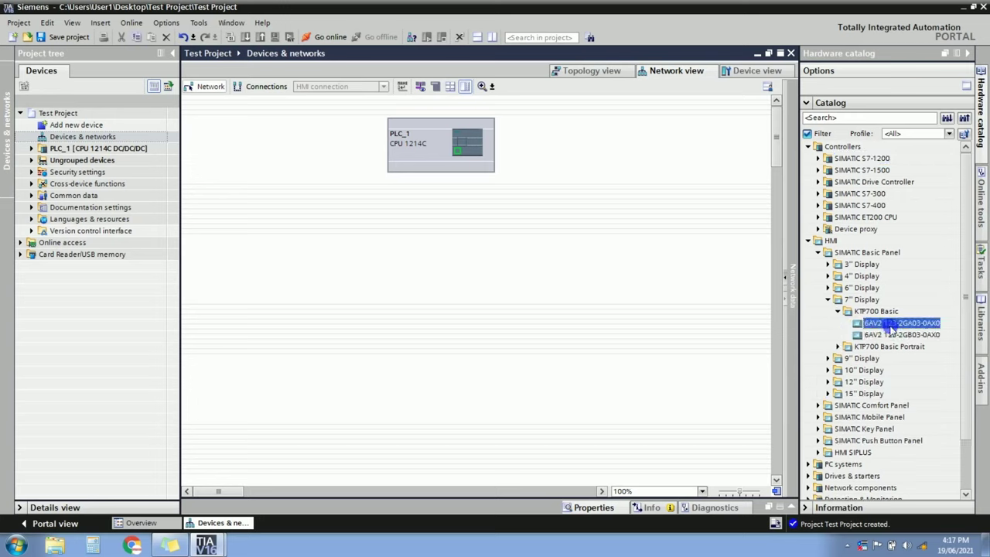
pyautogui.moveTo(896, 327); pyautogui.dragTo(630, 145)
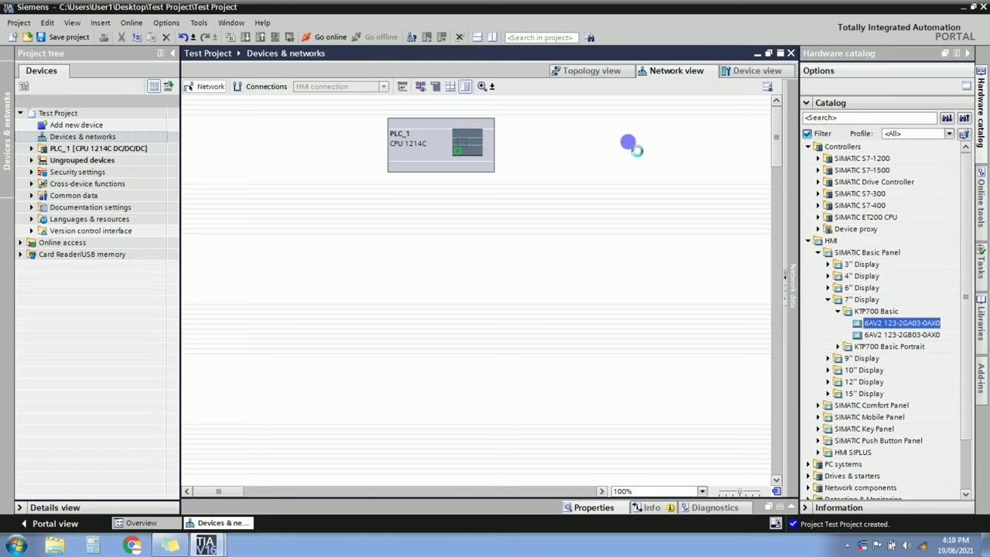
pyautogui.moveTo(628, 143); pyautogui.dragTo(629, 146)
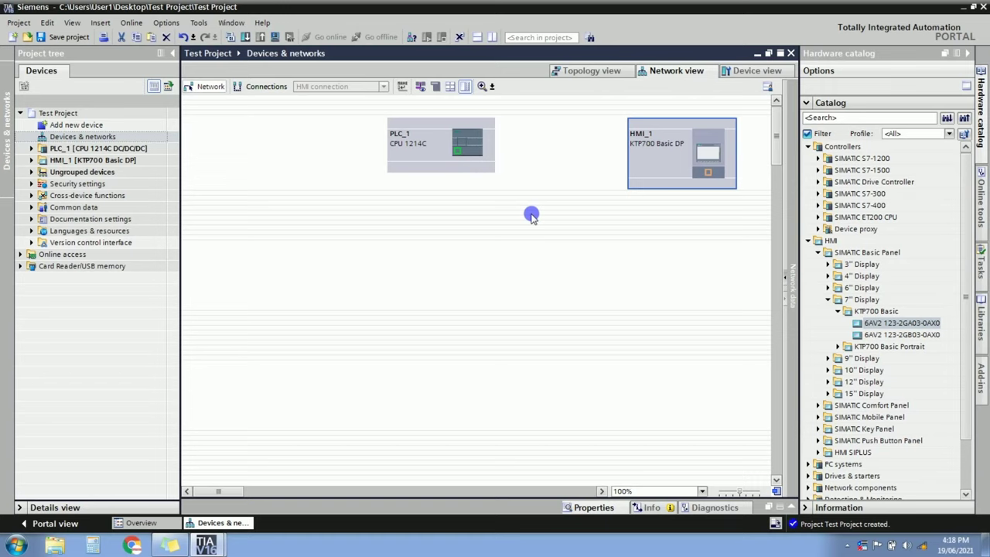
pyautogui.click(434, 169)
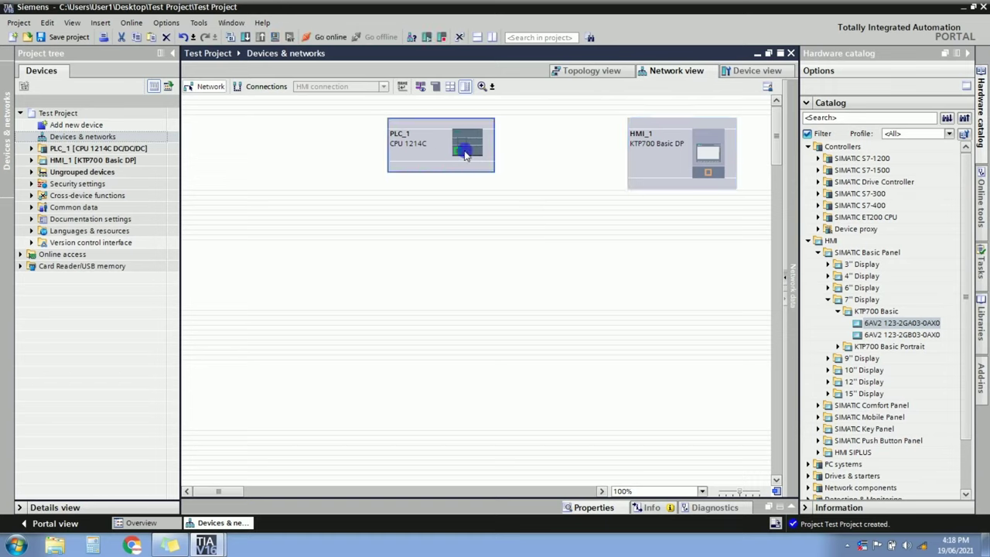
pyautogui.click(667, 172)
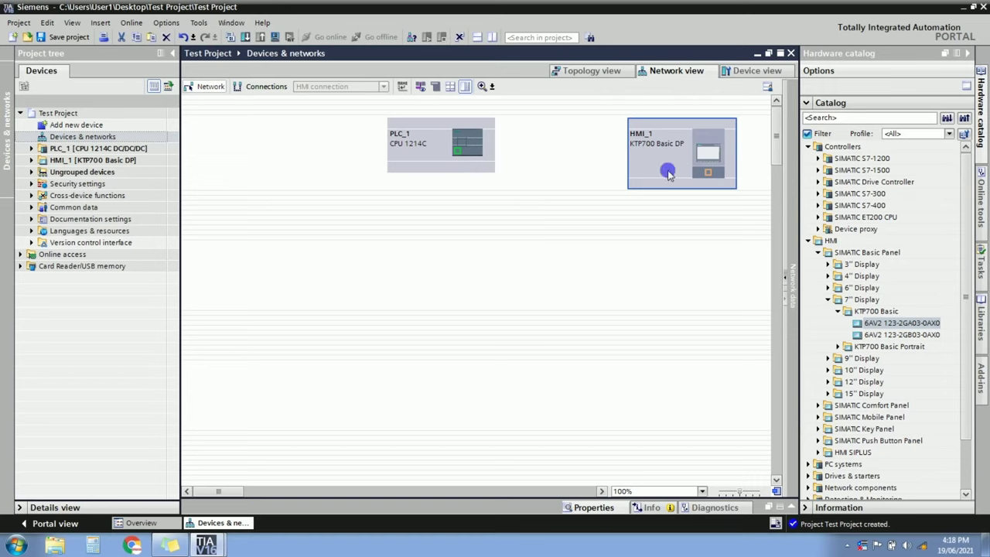